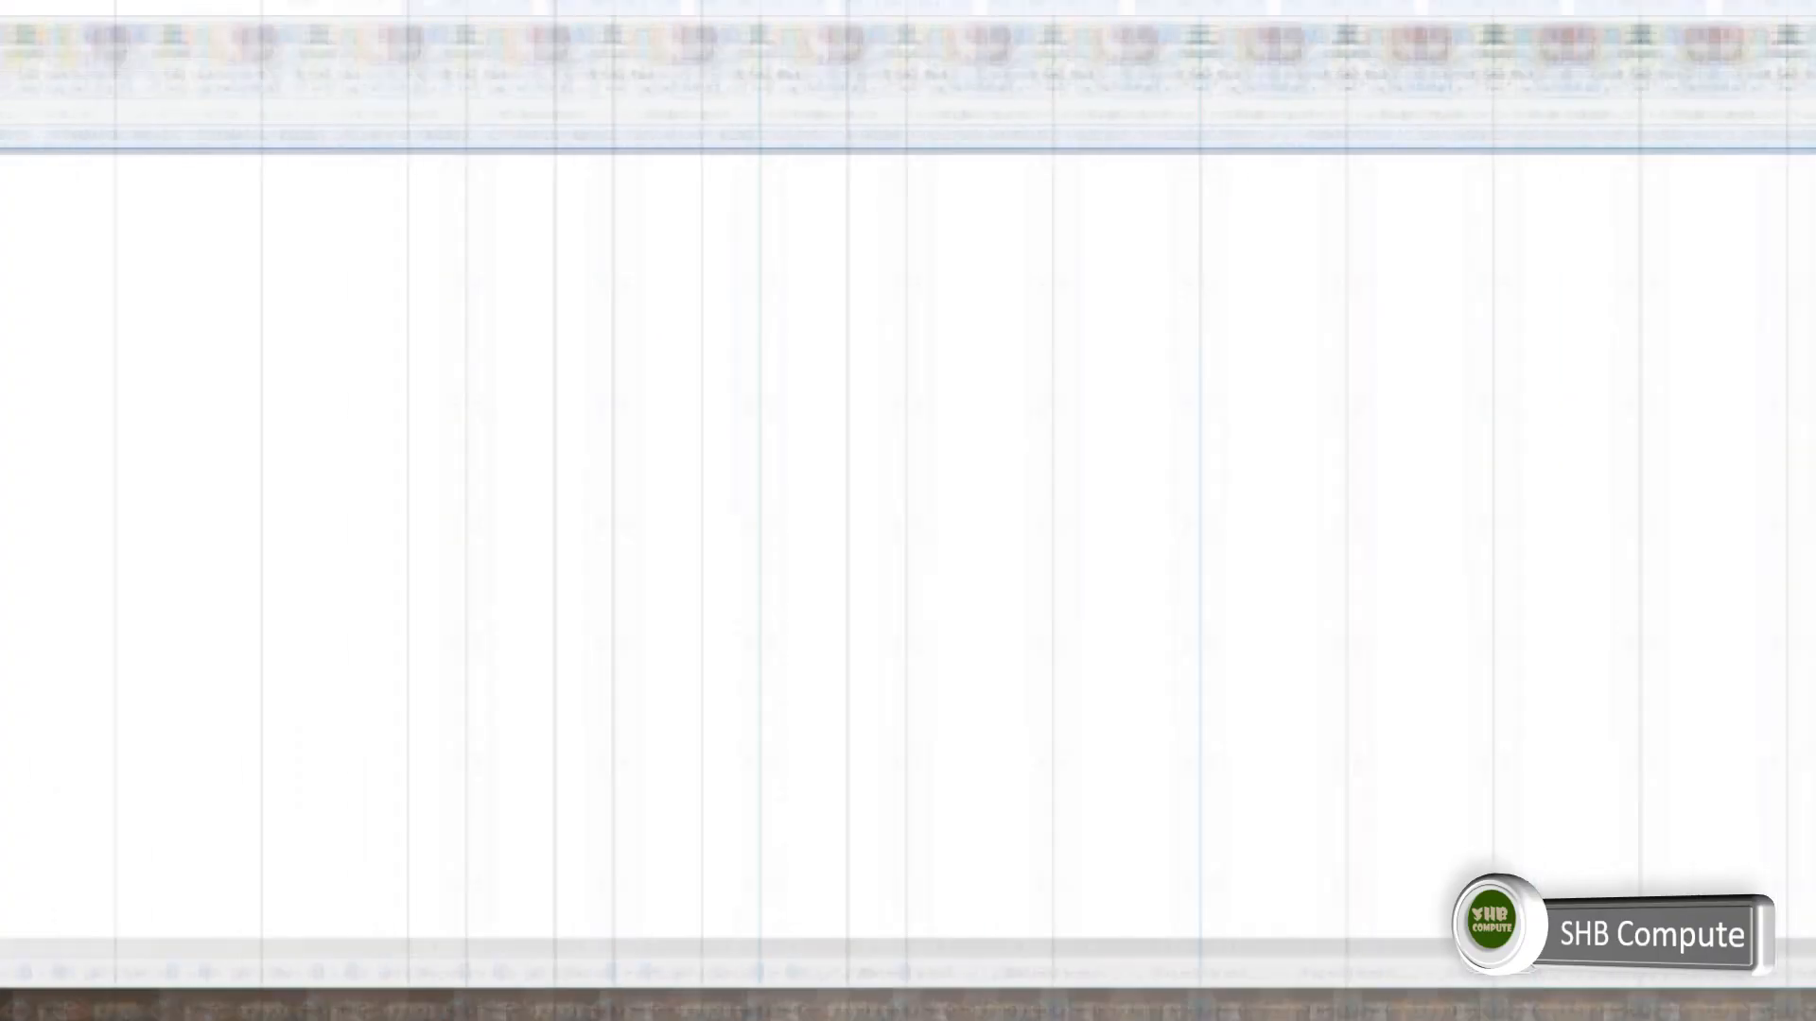
# - Draw a large black ellipse outline about 892 × 568 px and fix it in place on the canvas
pyautogui.moveTo(552, 348)
pyautogui.mouseDown()
pyautogui.moveTo(973, 698)
pyautogui.moveTo(1271, 886)
pyautogui.mouseUp()
pyautogui.moveTo(1083, 749); pyautogui.dragTo(993, 650)
pyautogui.moveTo(1179, 250); pyautogui.dragTo(1489, 158)
pyautogui.moveTo(970, 806); pyautogui.dragTo(970, 862)
pyautogui.moveTo(981, 718); pyautogui.dragTo(970, 736)
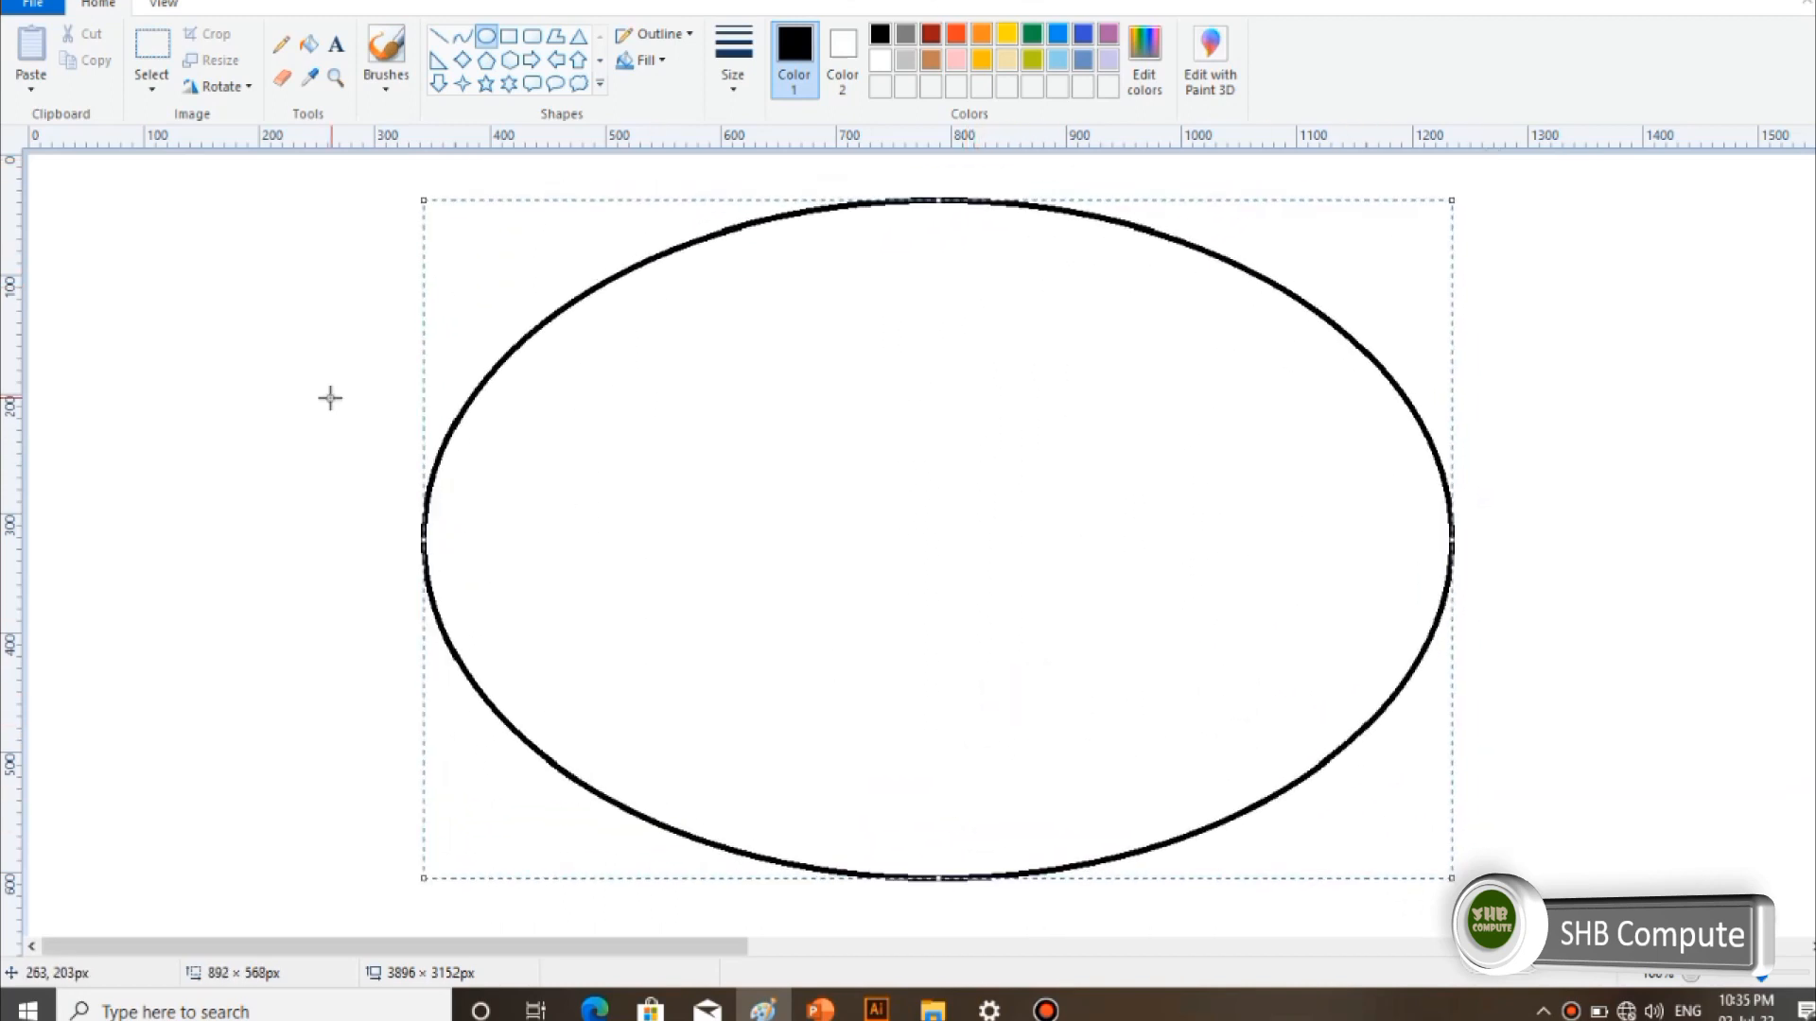
pyautogui.click(330, 399)
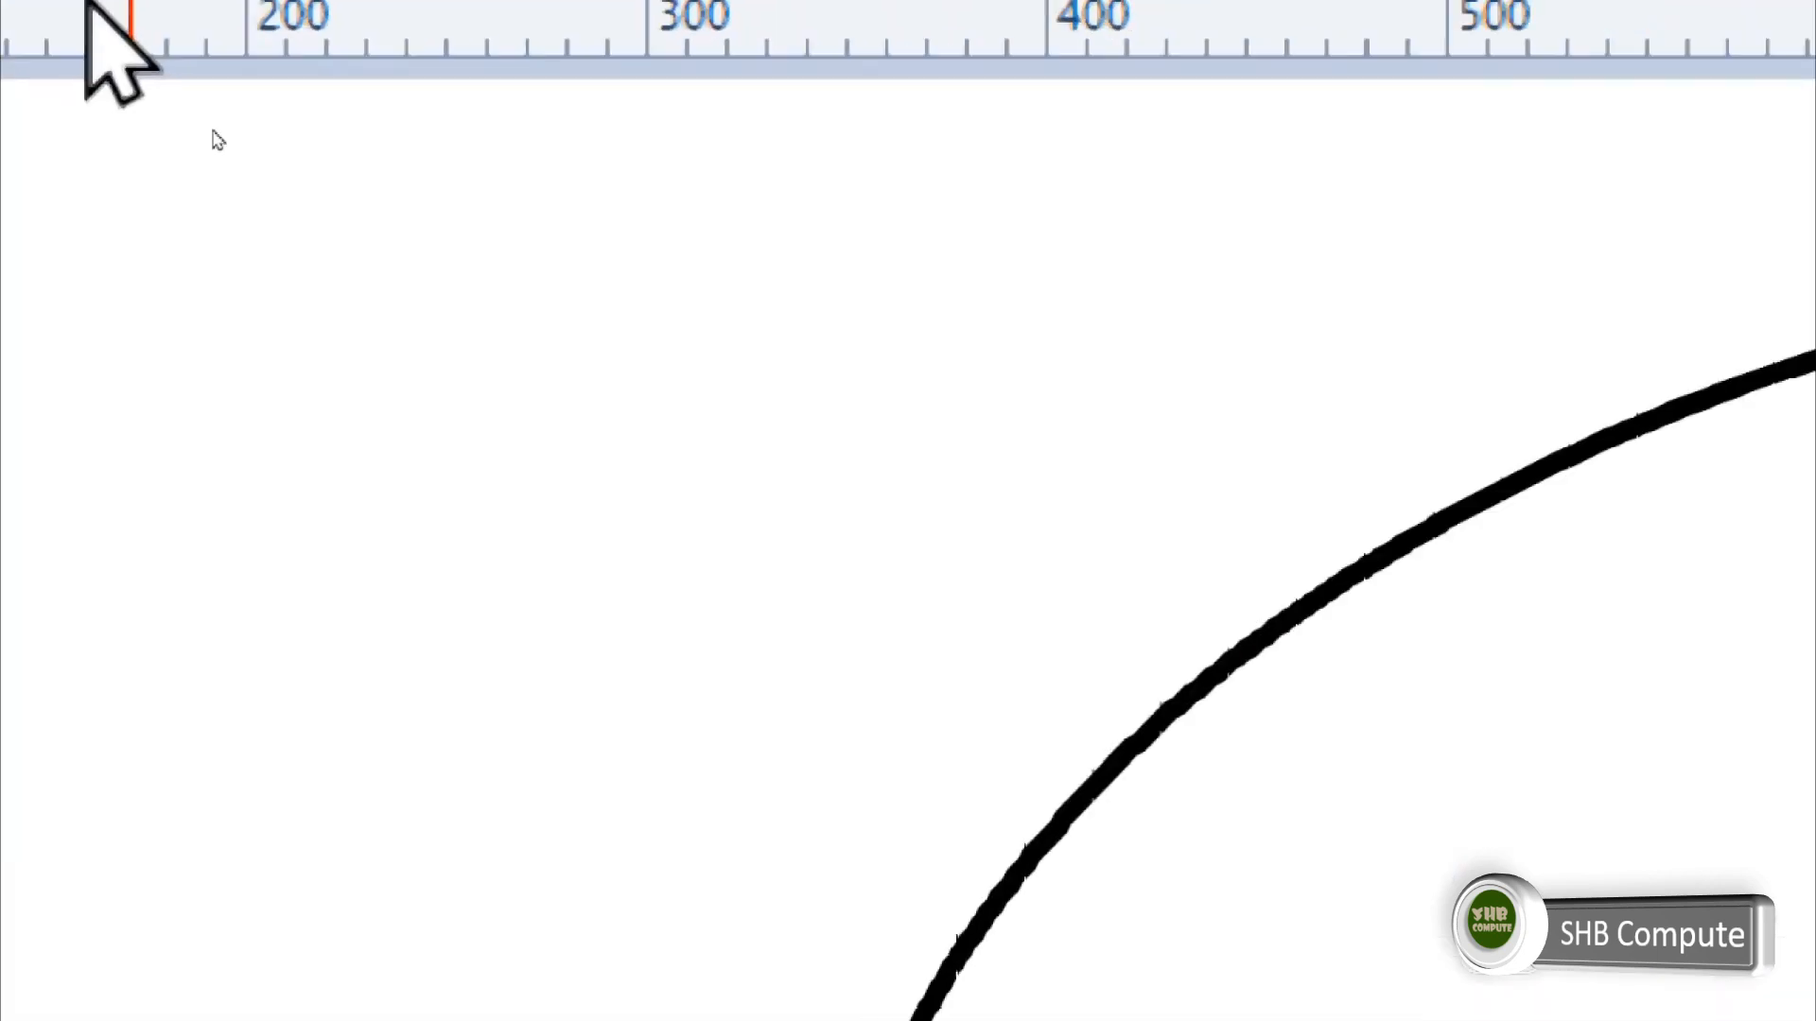
# - Enclose the whole ellipse in a rectangular selection, copy it and paste the duplicate
pyautogui.click(104, 58)
pyautogui.click(109, 173)
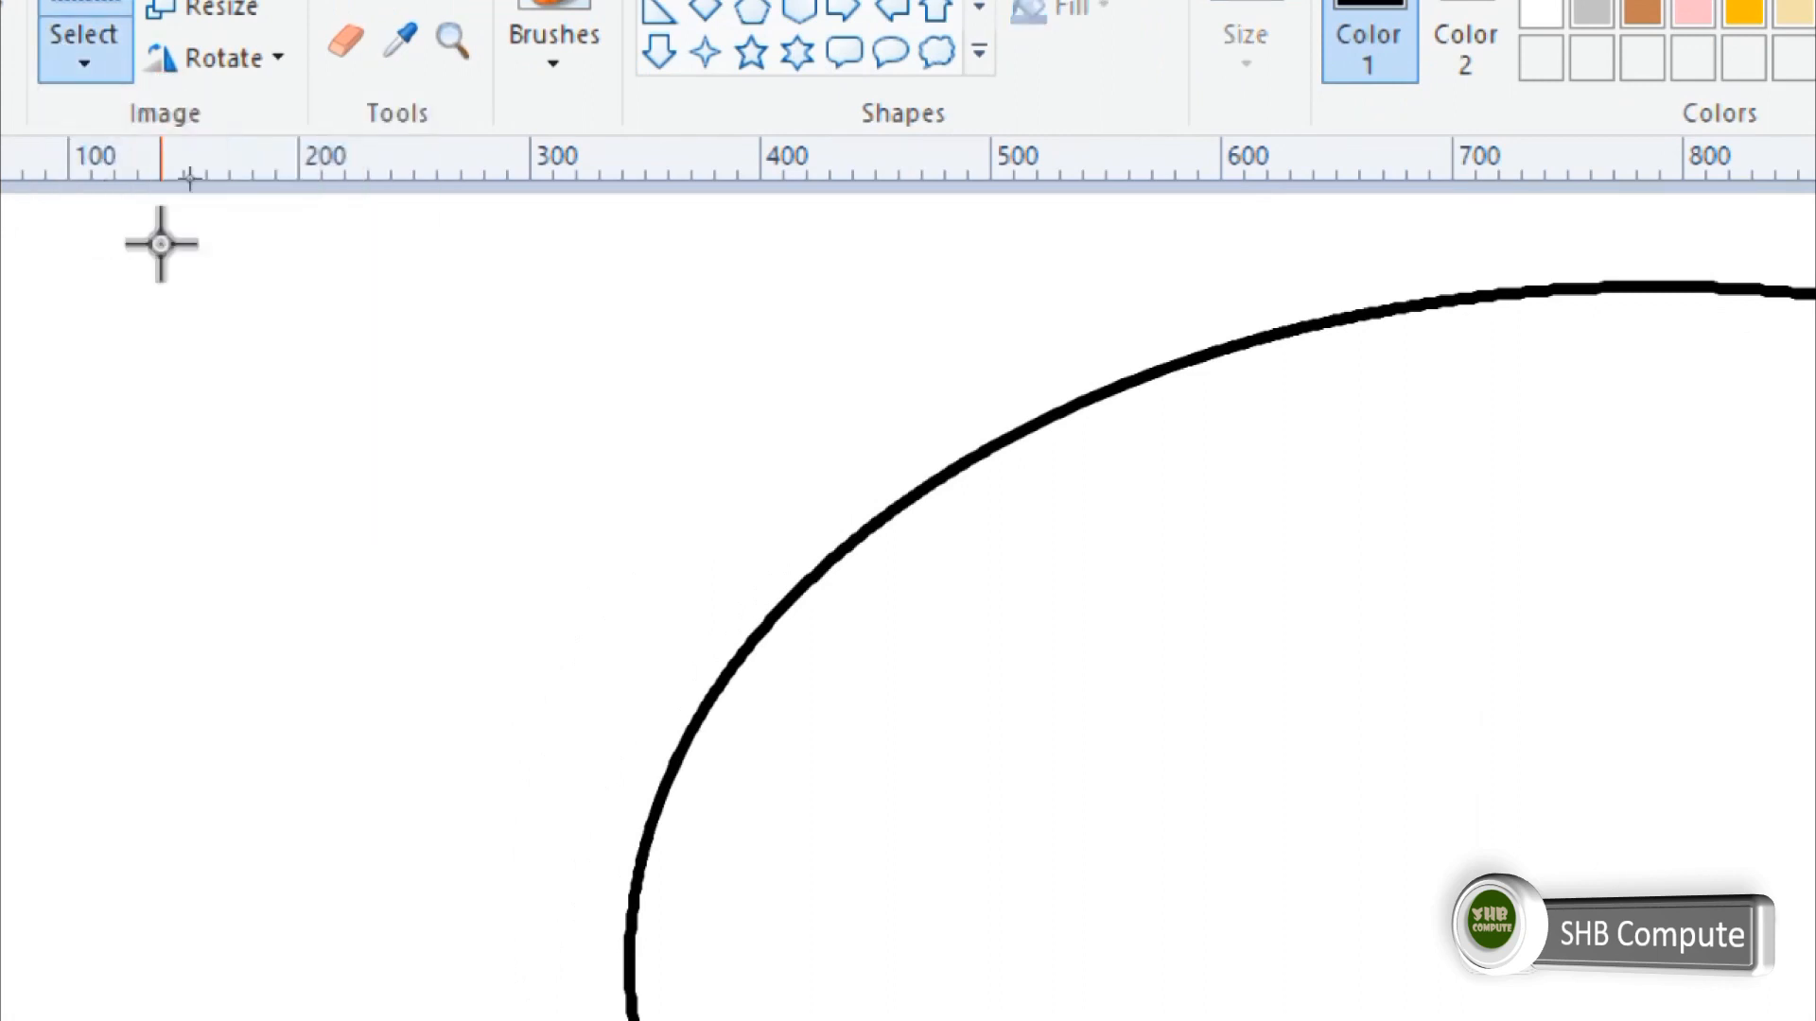
pyautogui.moveTo(158, 243); pyautogui.dragTo(1609, 1020)
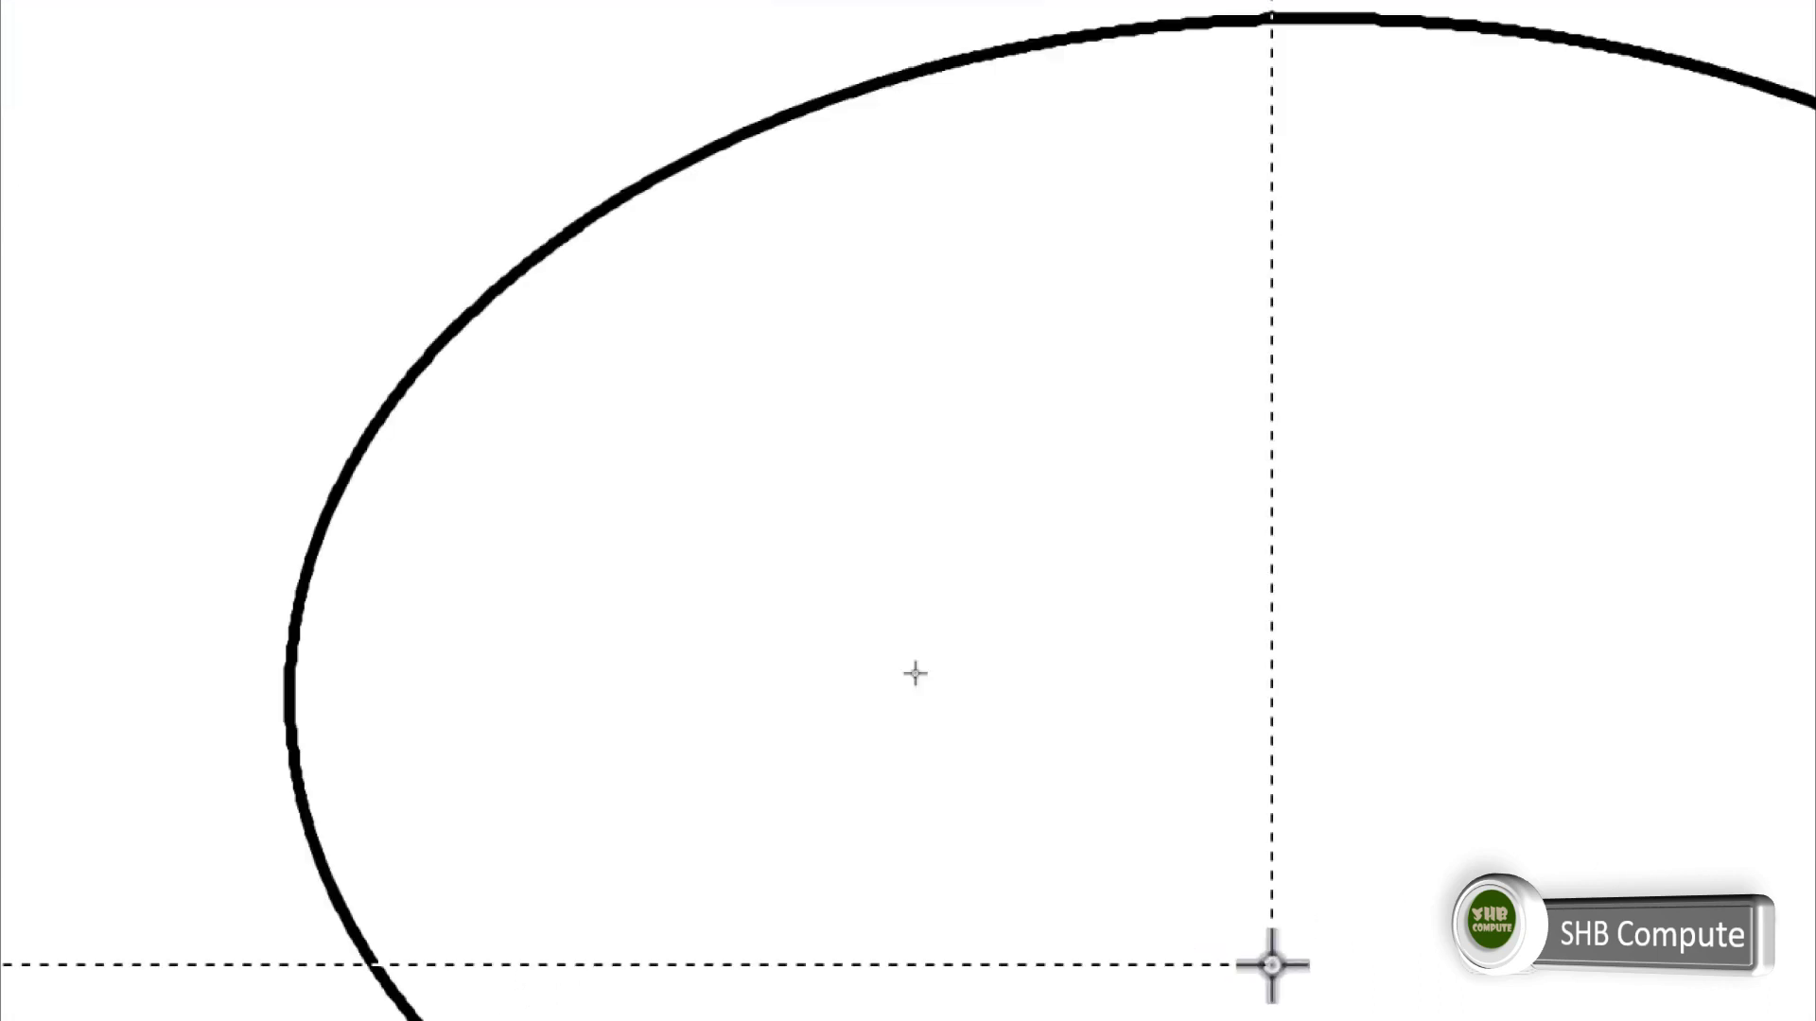
pyautogui.moveTo(1272, 965); pyautogui.dragTo(1751, 997)
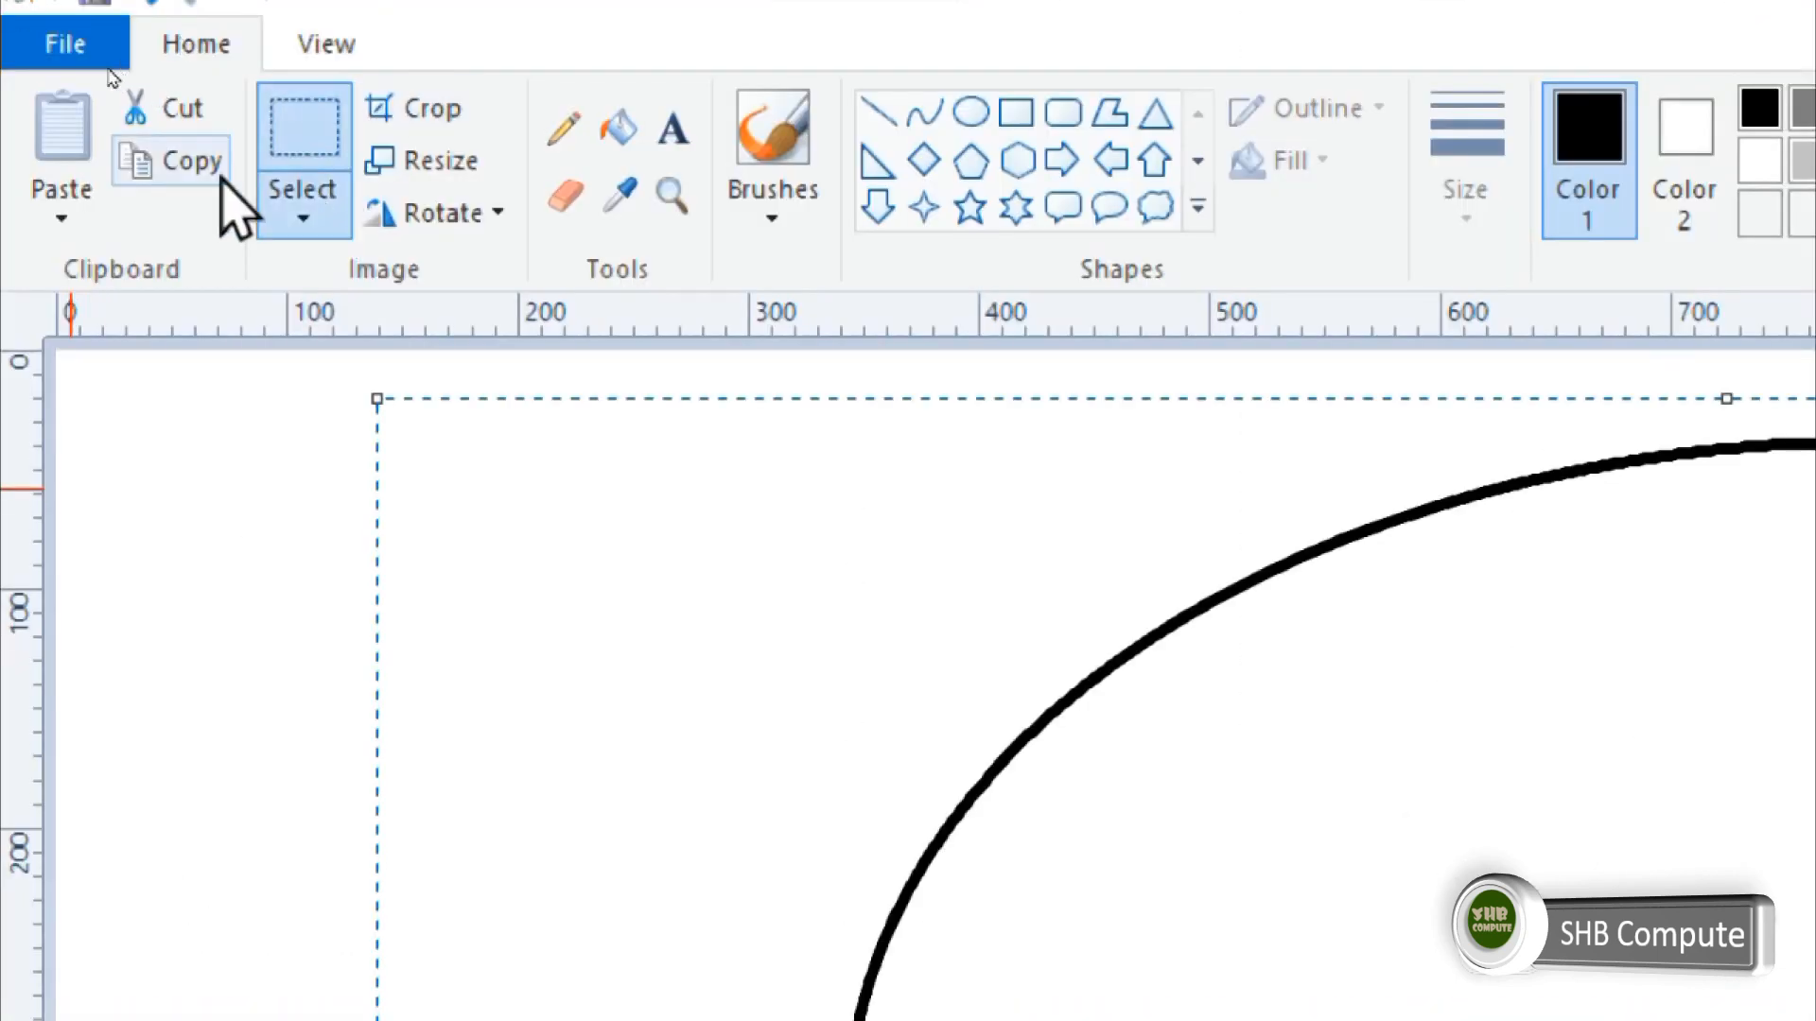
pyautogui.click(189, 163)
pyautogui.click(61, 142)
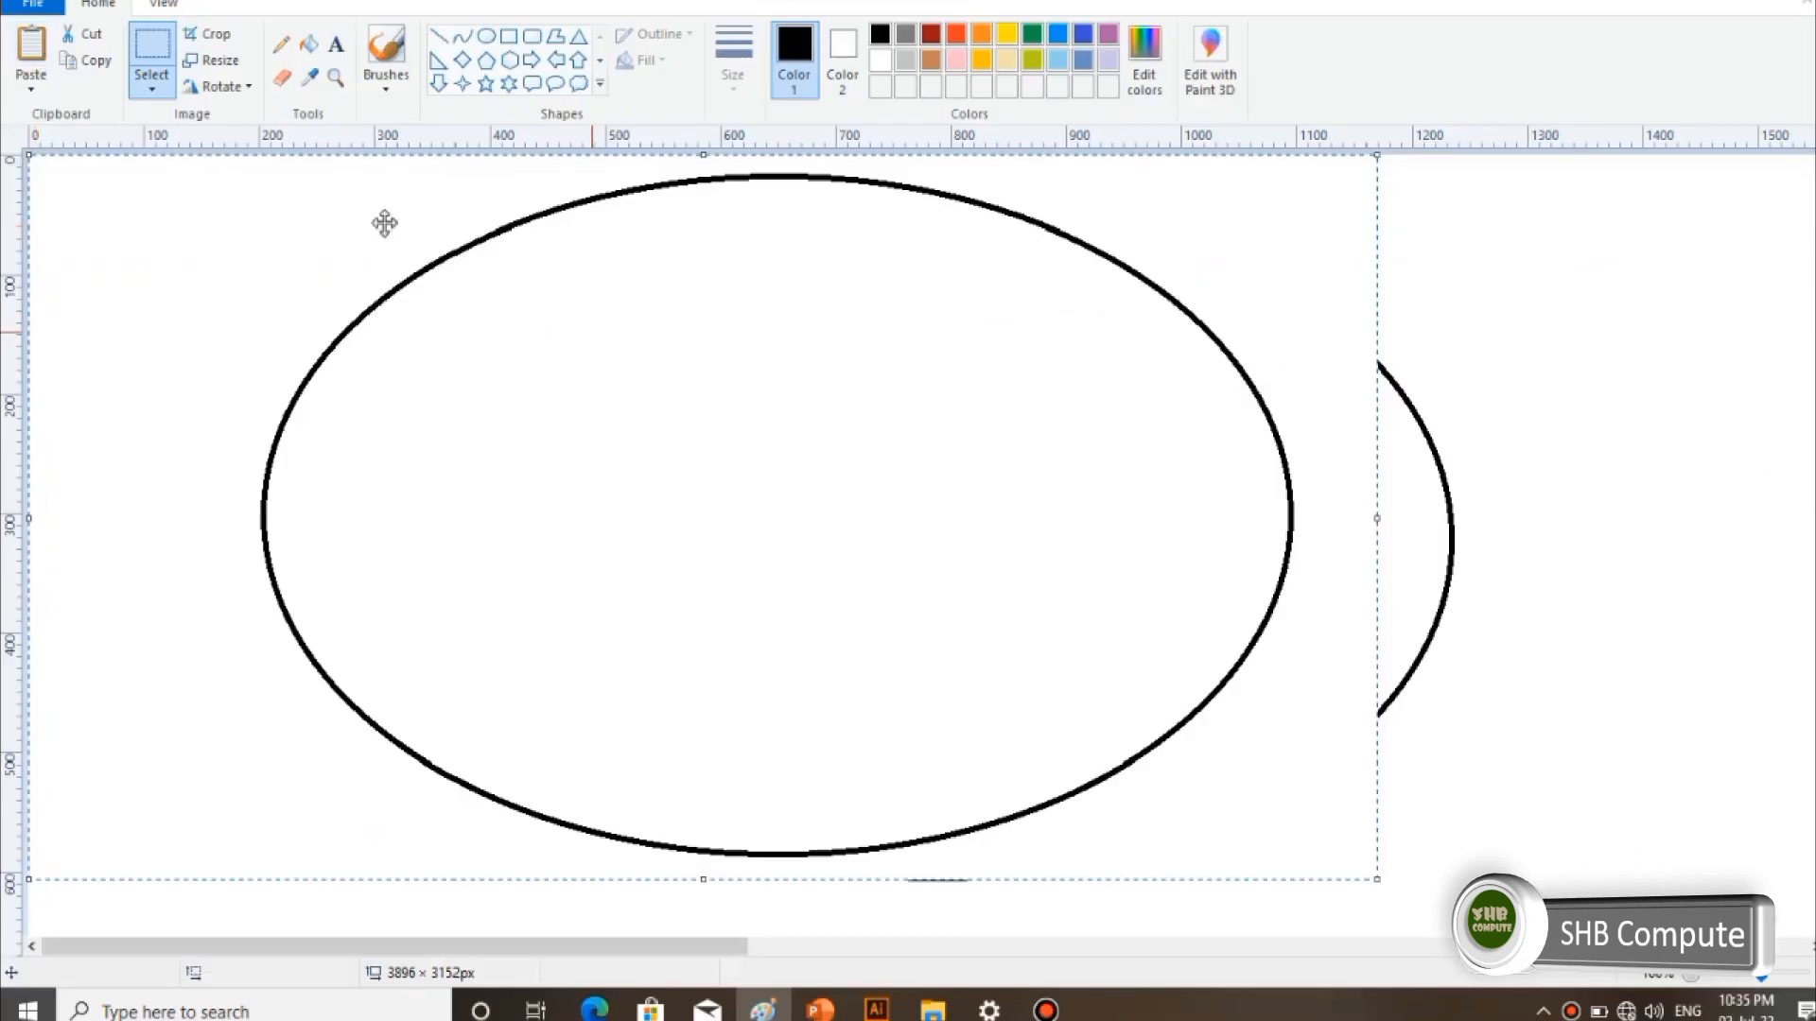
# - Move the pasted ellipse partly off the original and turn on transparent selection so both outlines show
pyautogui.moveTo(702, 363); pyautogui.dragTo(467, 332)
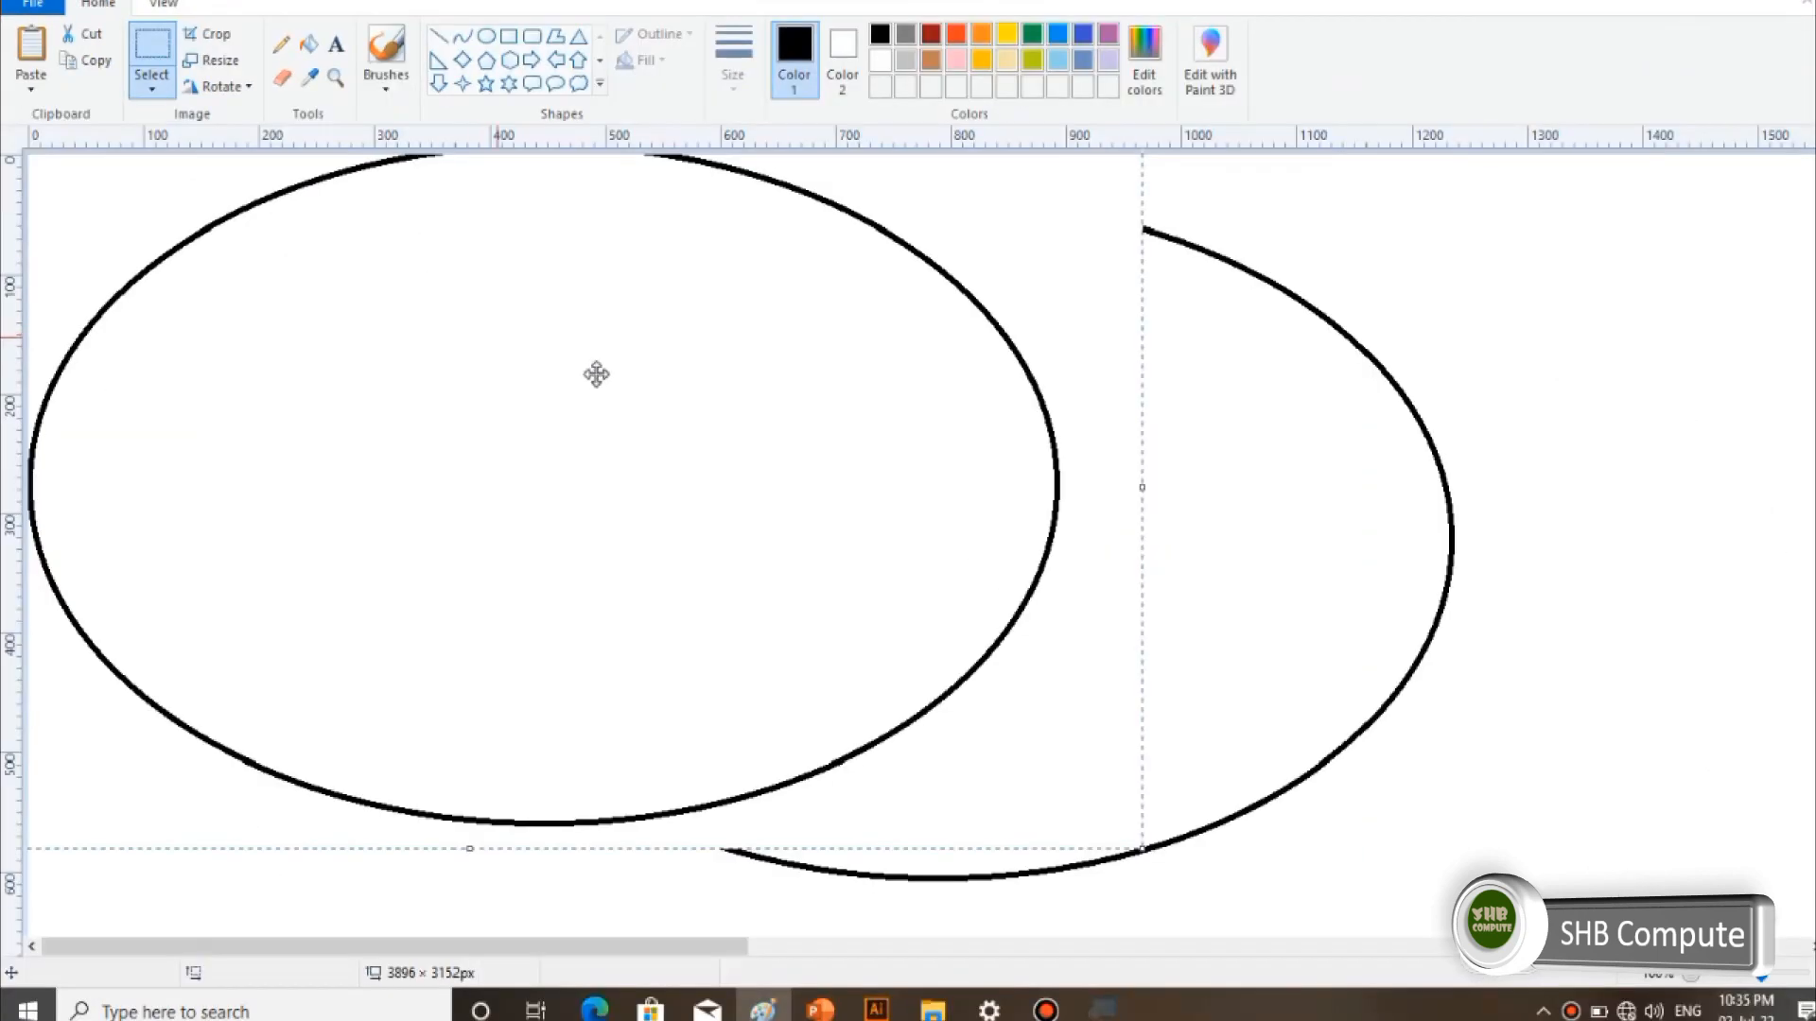
pyautogui.moveTo(595, 375); pyautogui.dragTo(799, 498)
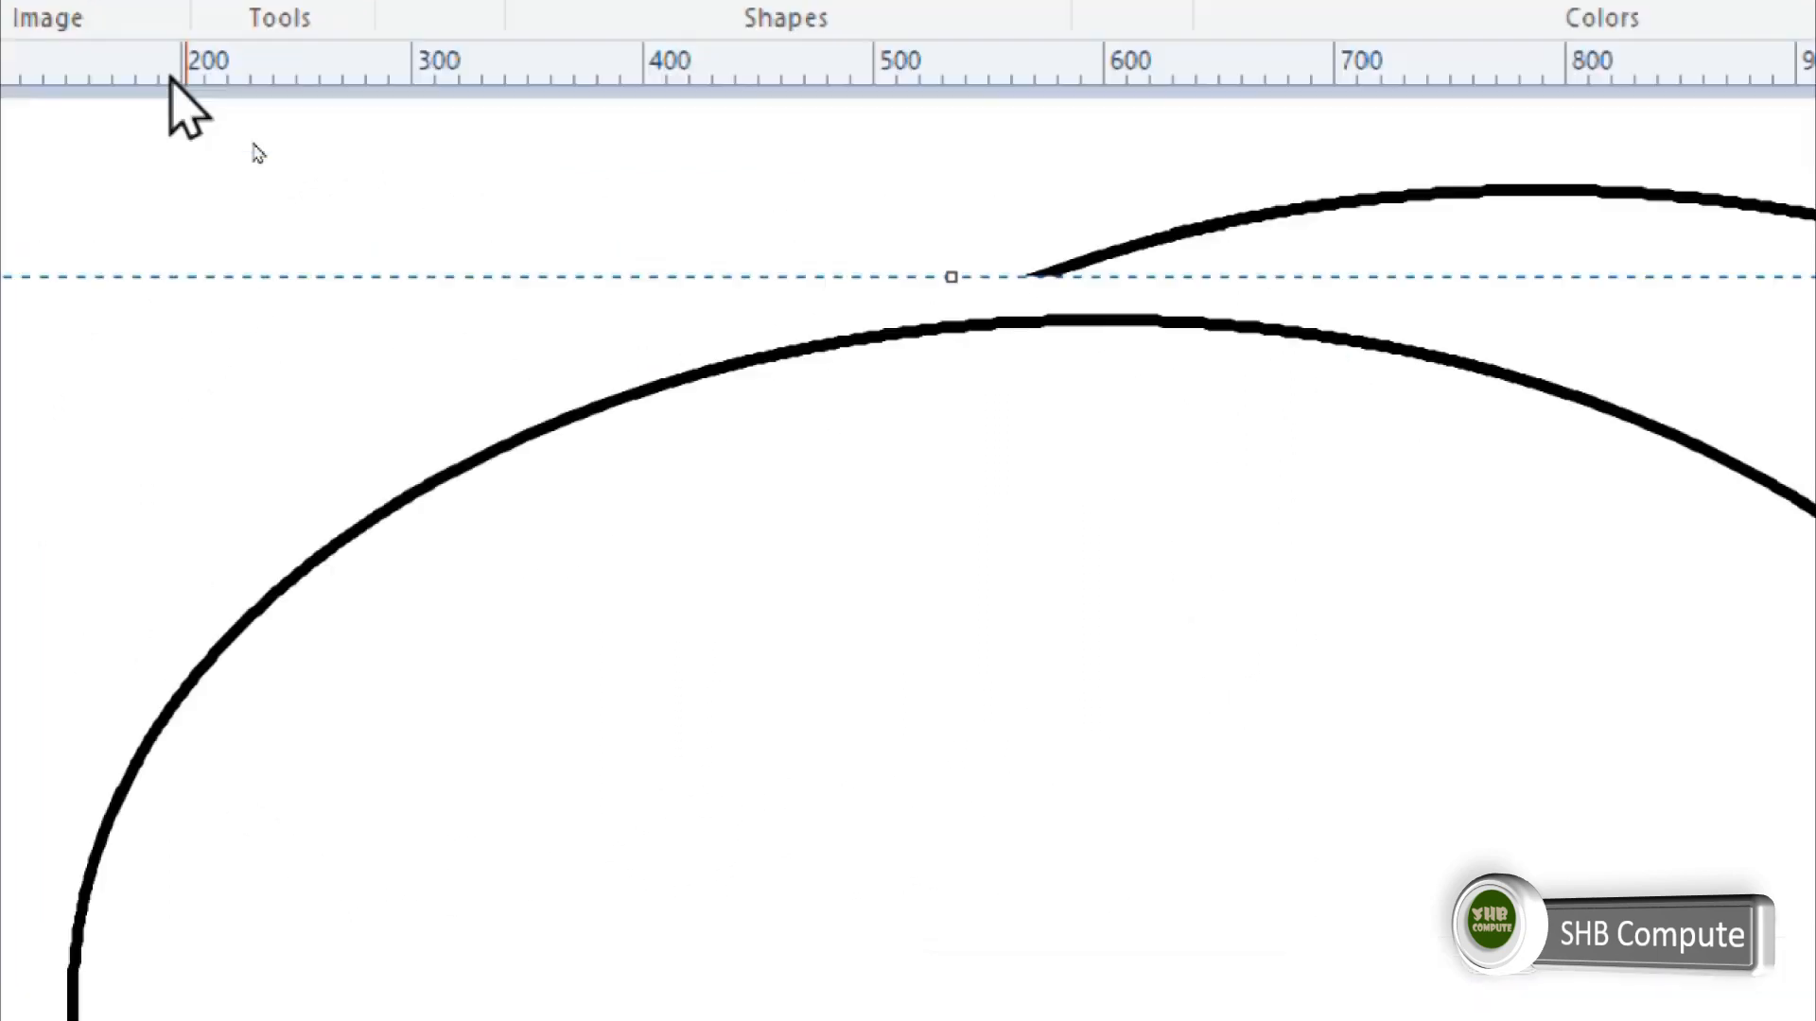
pyautogui.click(44, 149)
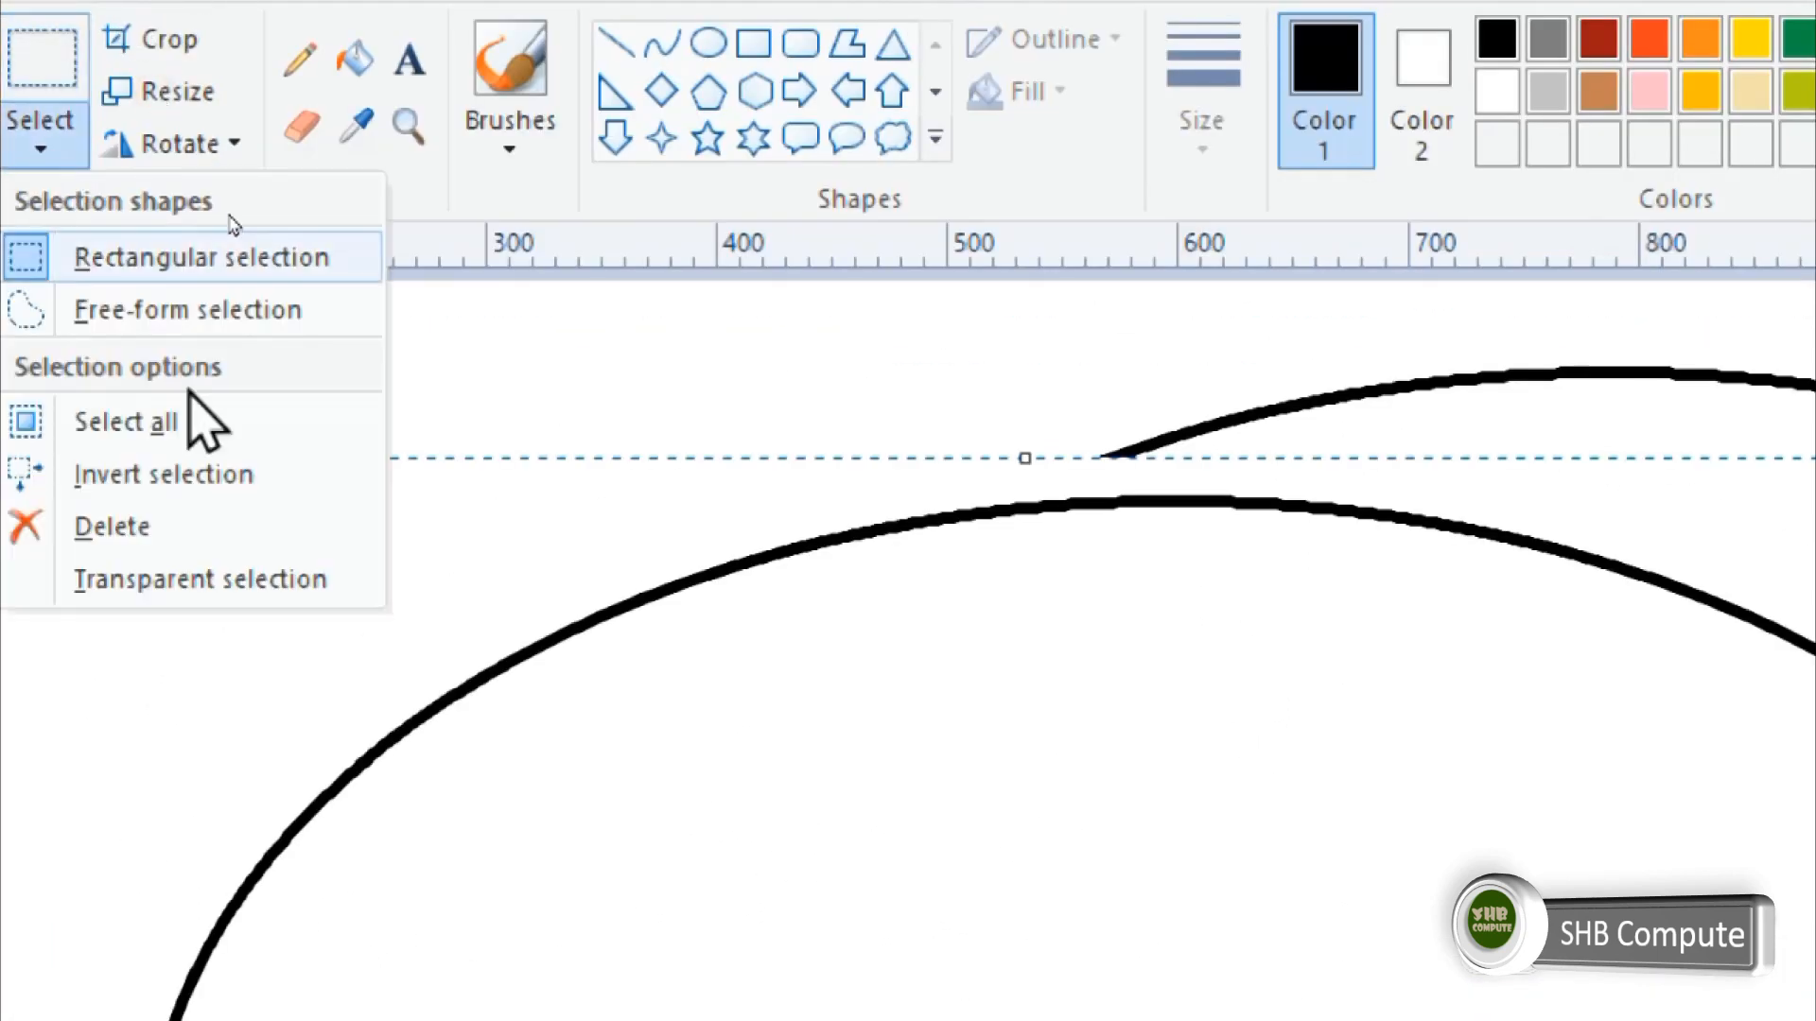
pyautogui.click(43, 569)
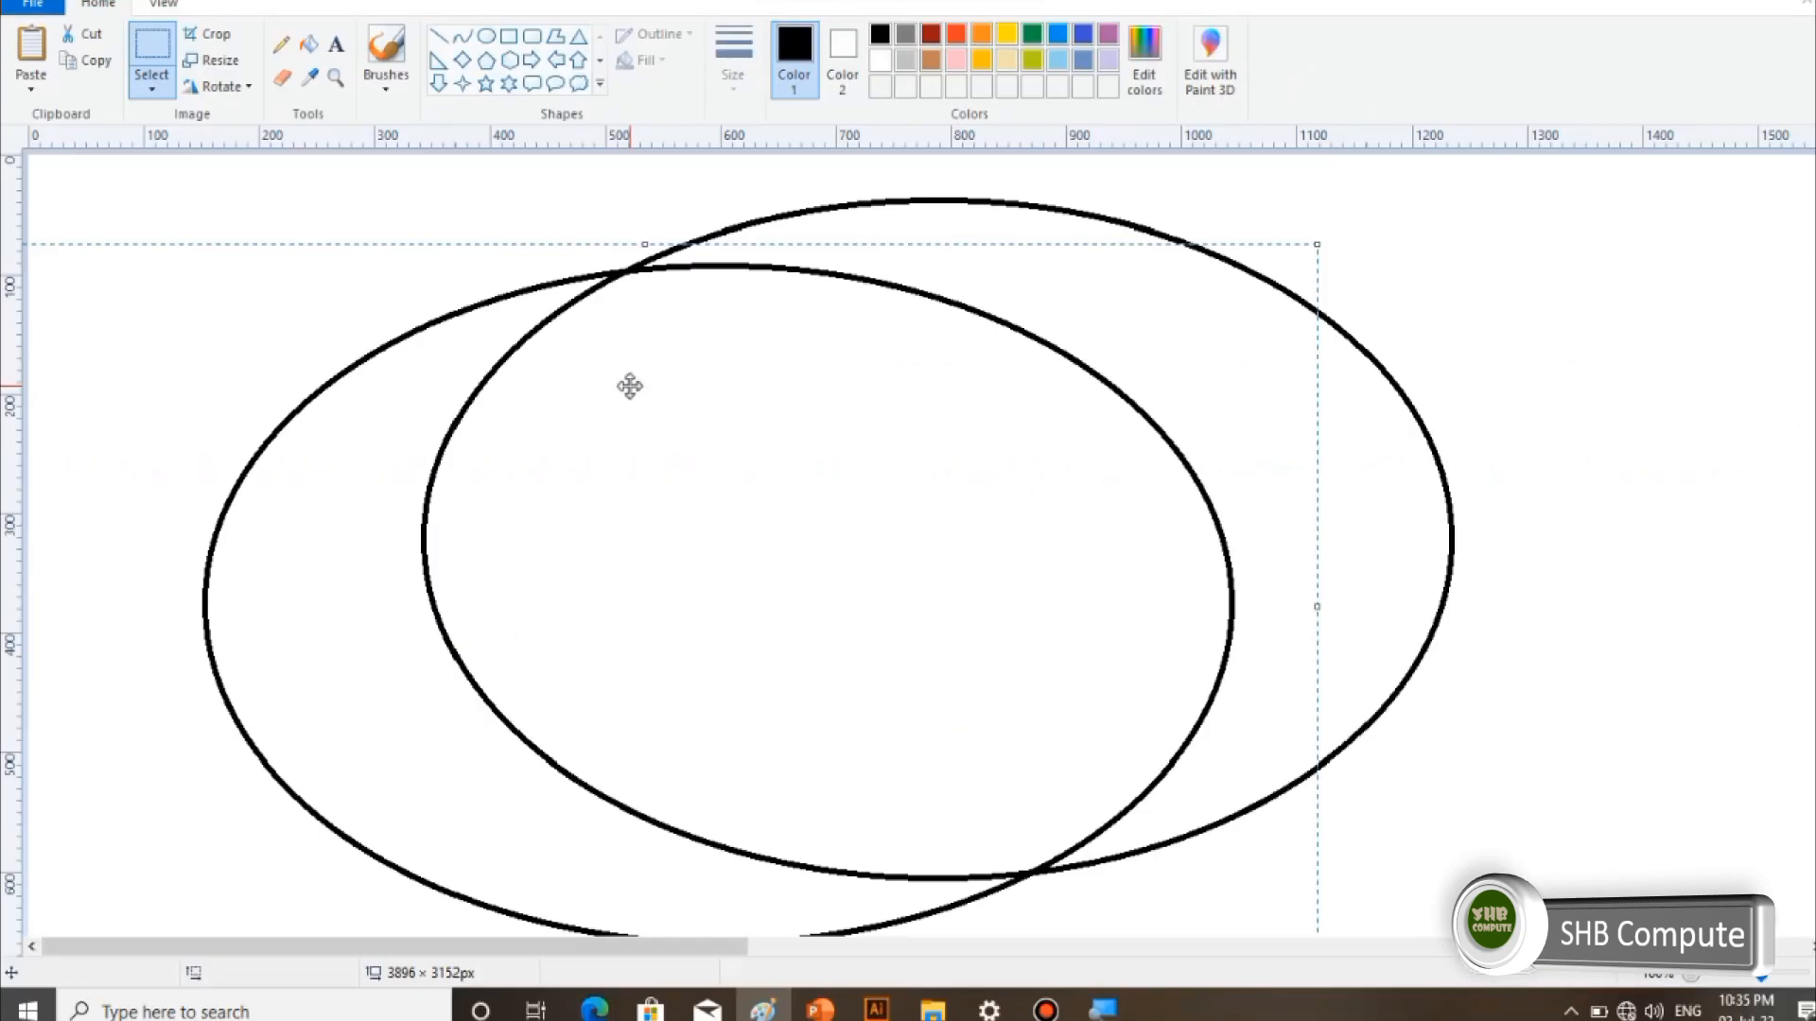
# - Align the pasted ellipse over the original and enlarge it slightly to form an outer rind outline
pyautogui.moveTo(993, 742); pyautogui.dragTo(1507, 716)
pyautogui.moveTo(885, 371)
pyautogui.mouseDown()
pyautogui.moveTo(895, 324)
pyautogui.moveTo(899, 350)
pyautogui.mouseUp()
pyautogui.moveTo(1528, 207); pyautogui.dragTo(1574, 163)
pyautogui.moveTo(1362, 377); pyautogui.dragTo(1330, 397)
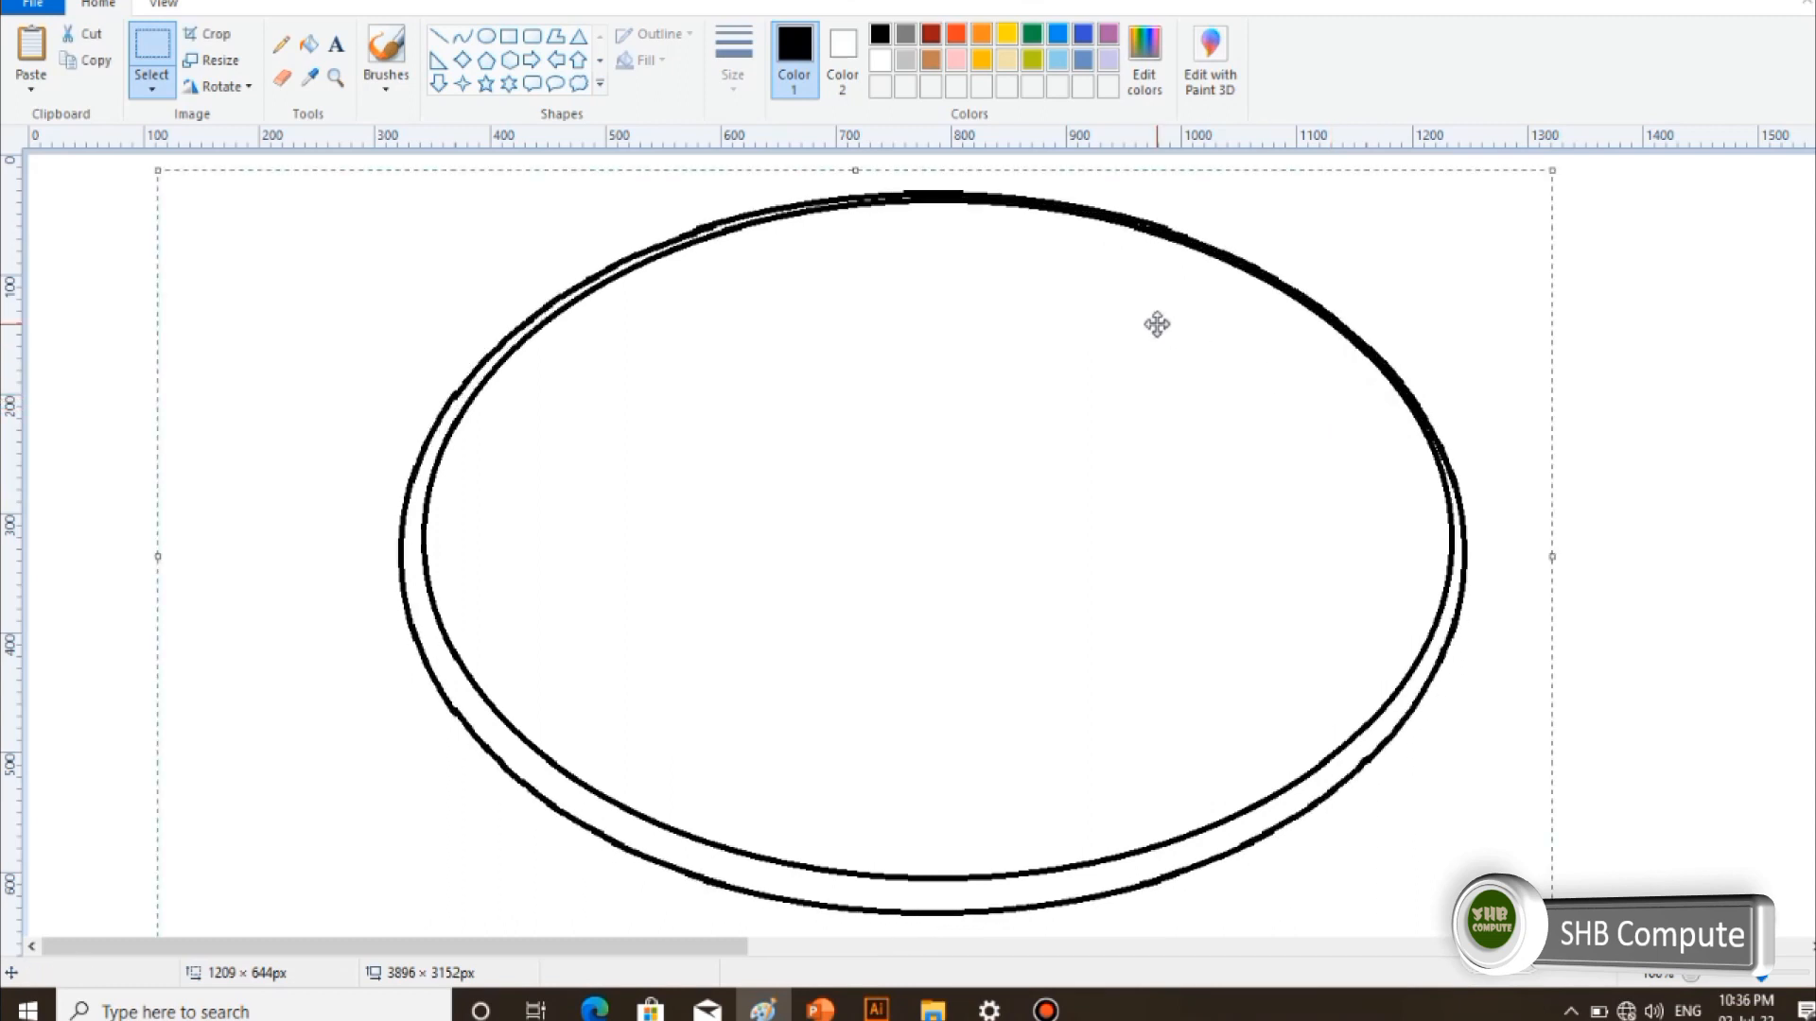
# - Cut away the upper half of both ellipses with a rectangular selection, leaving a double half-bowl outline
pyautogui.click(119, 229)
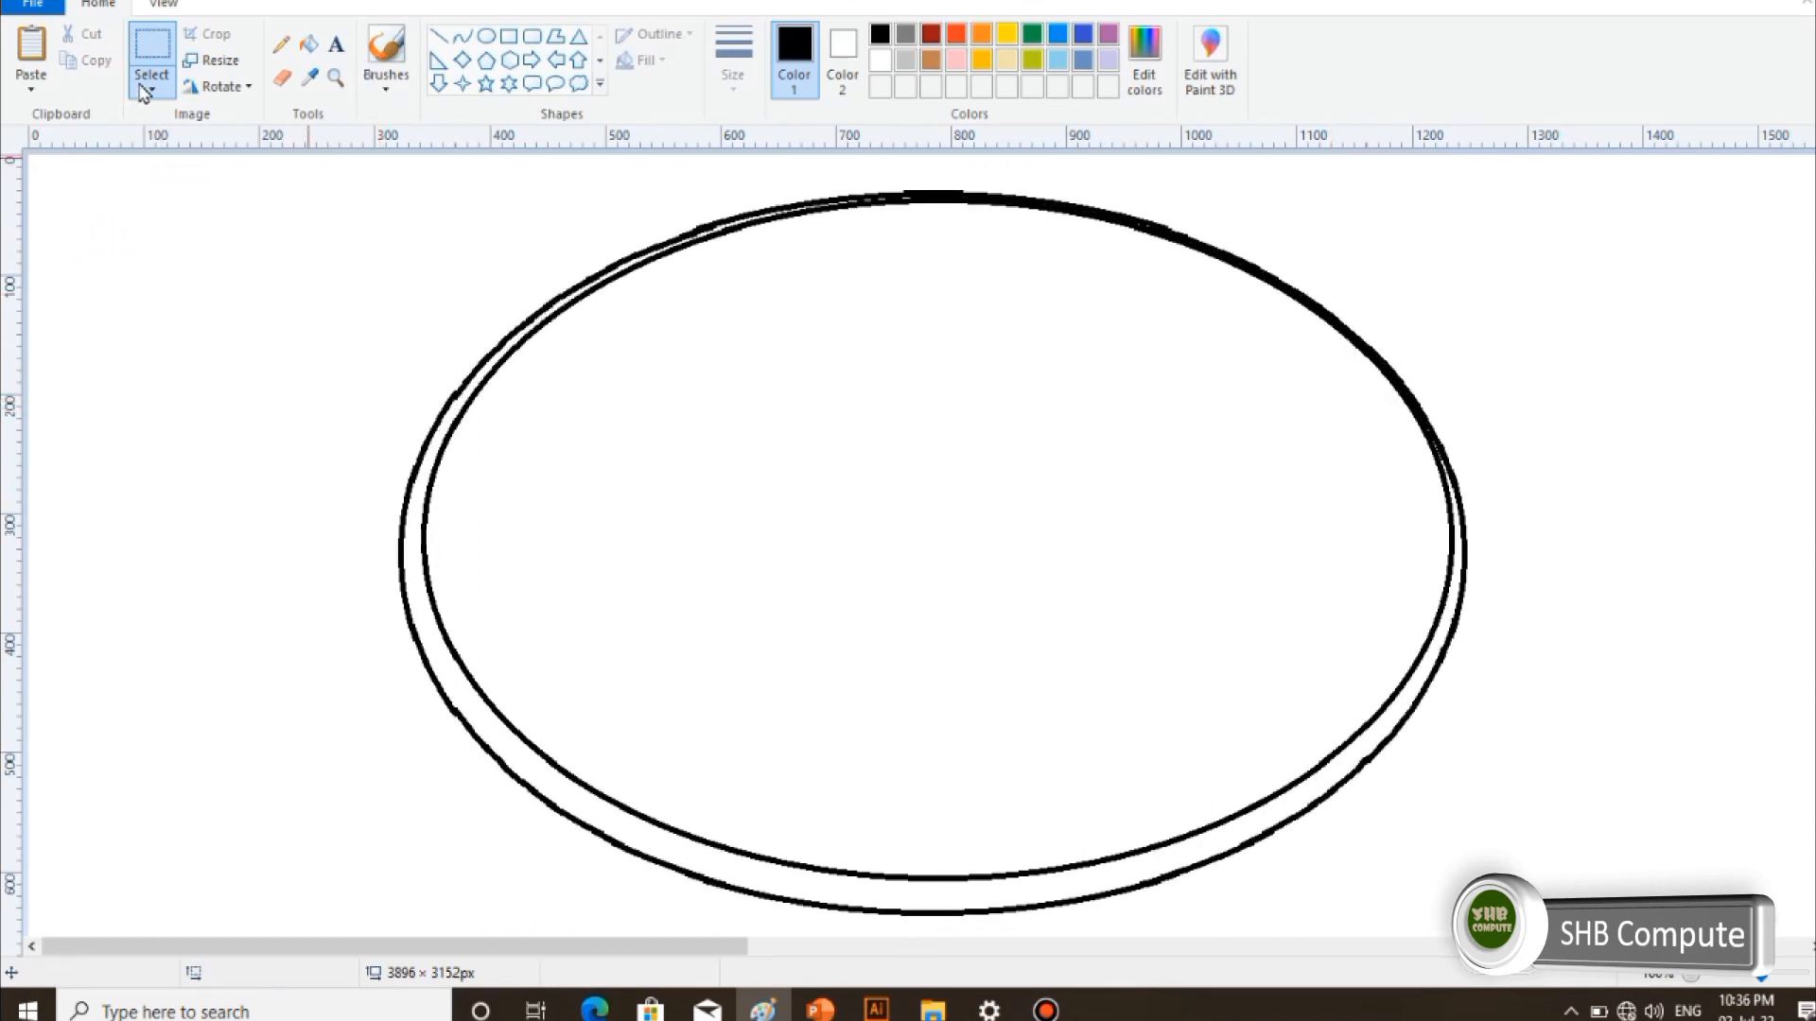
pyautogui.click(146, 91)
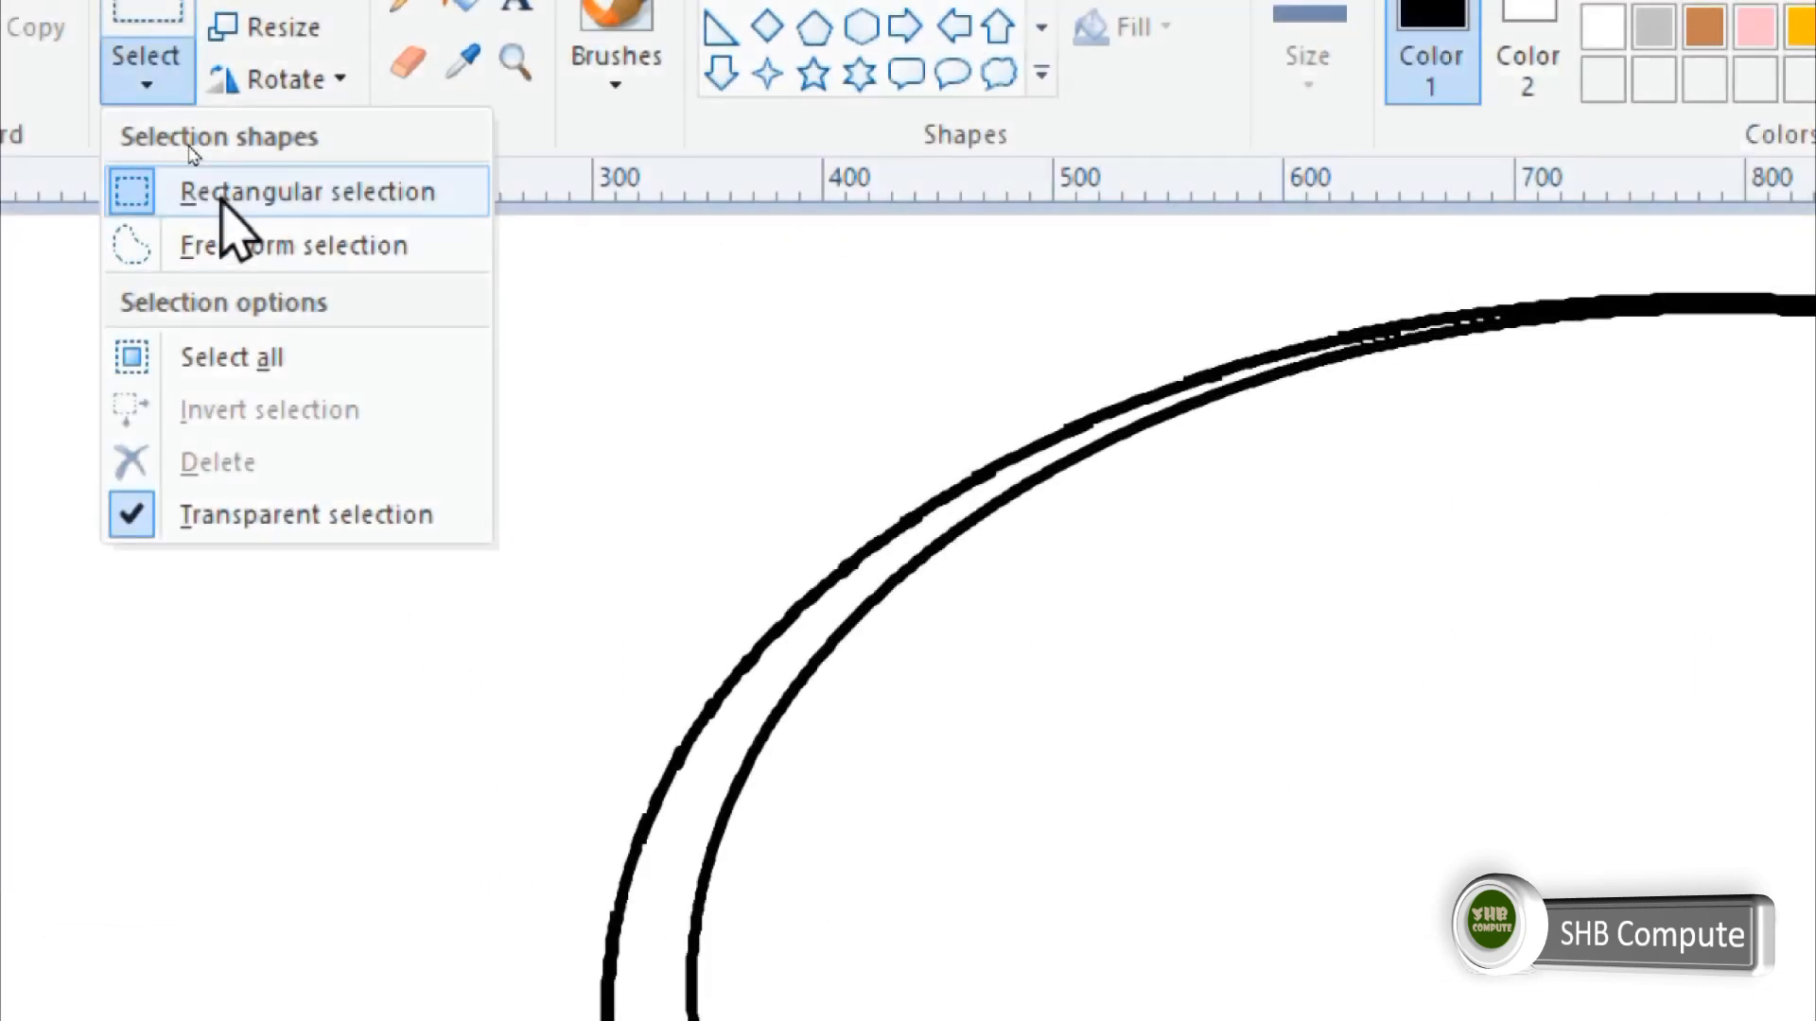
pyautogui.click(222, 194)
pyautogui.moveTo(210, 230); pyautogui.dragTo(1815, 853)
pyautogui.moveTo(1782, 718); pyautogui.dragTo(1784, 786)
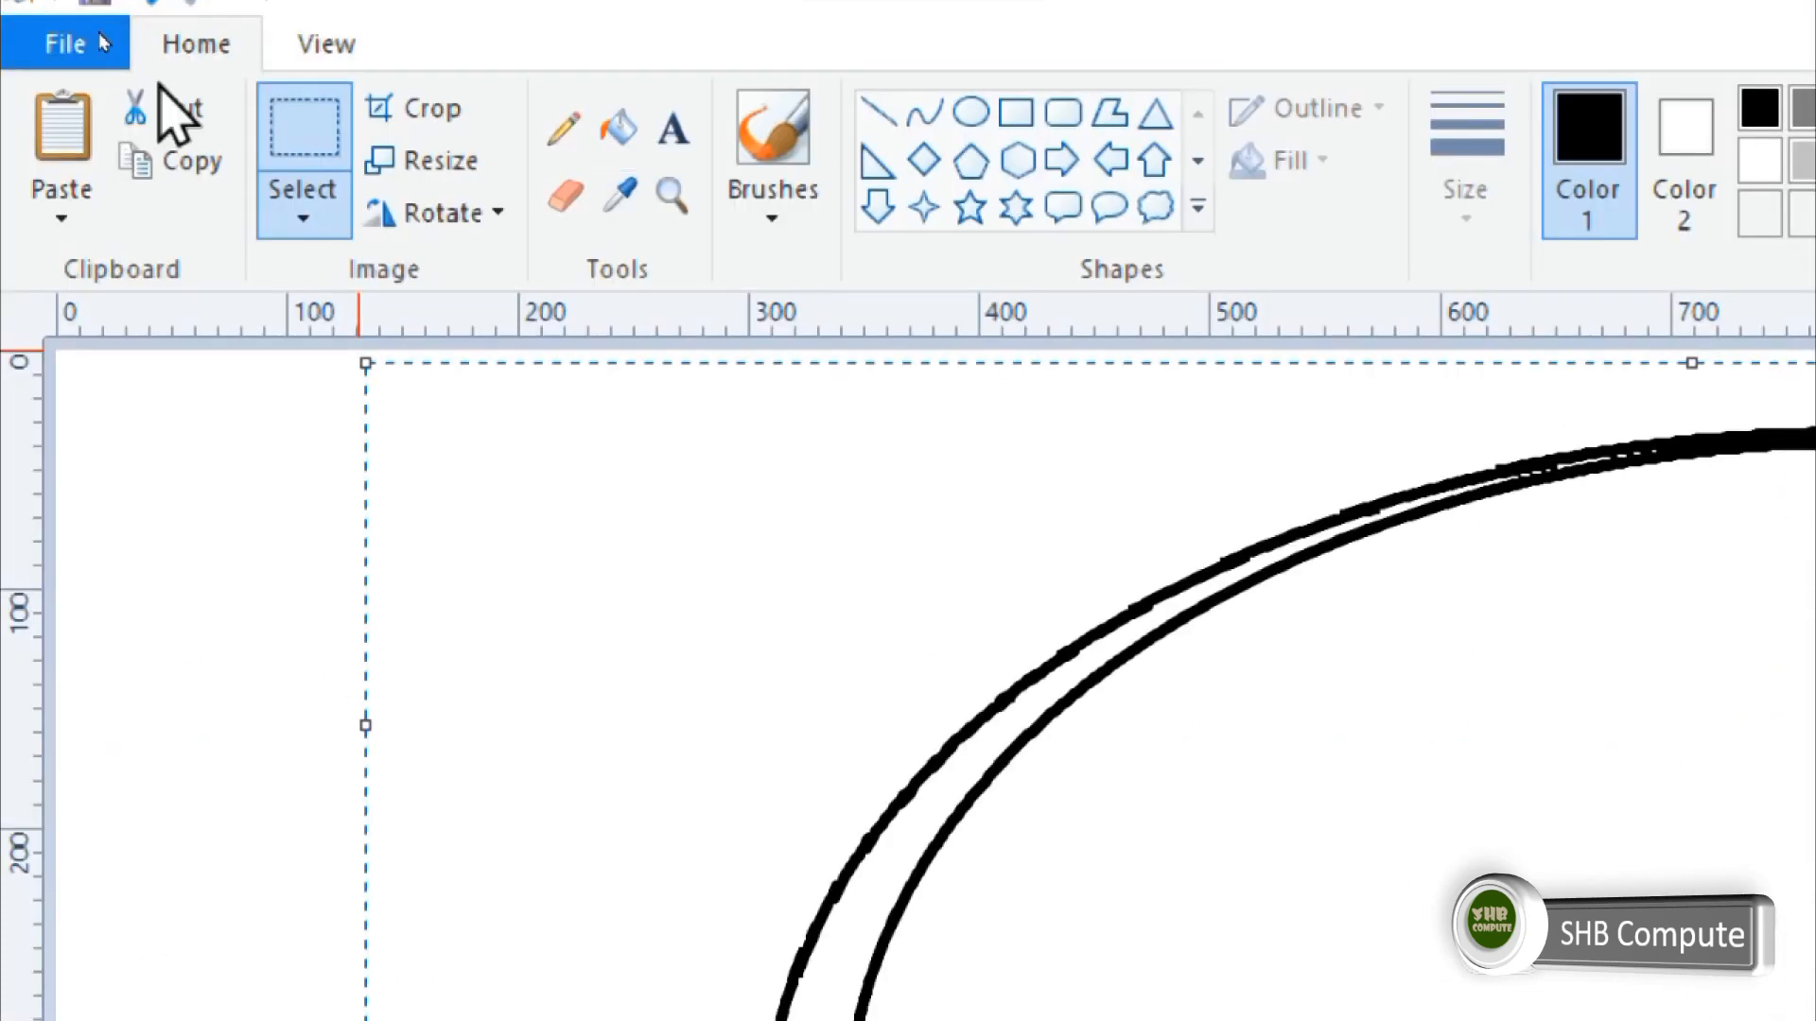
pyautogui.click(180, 109)
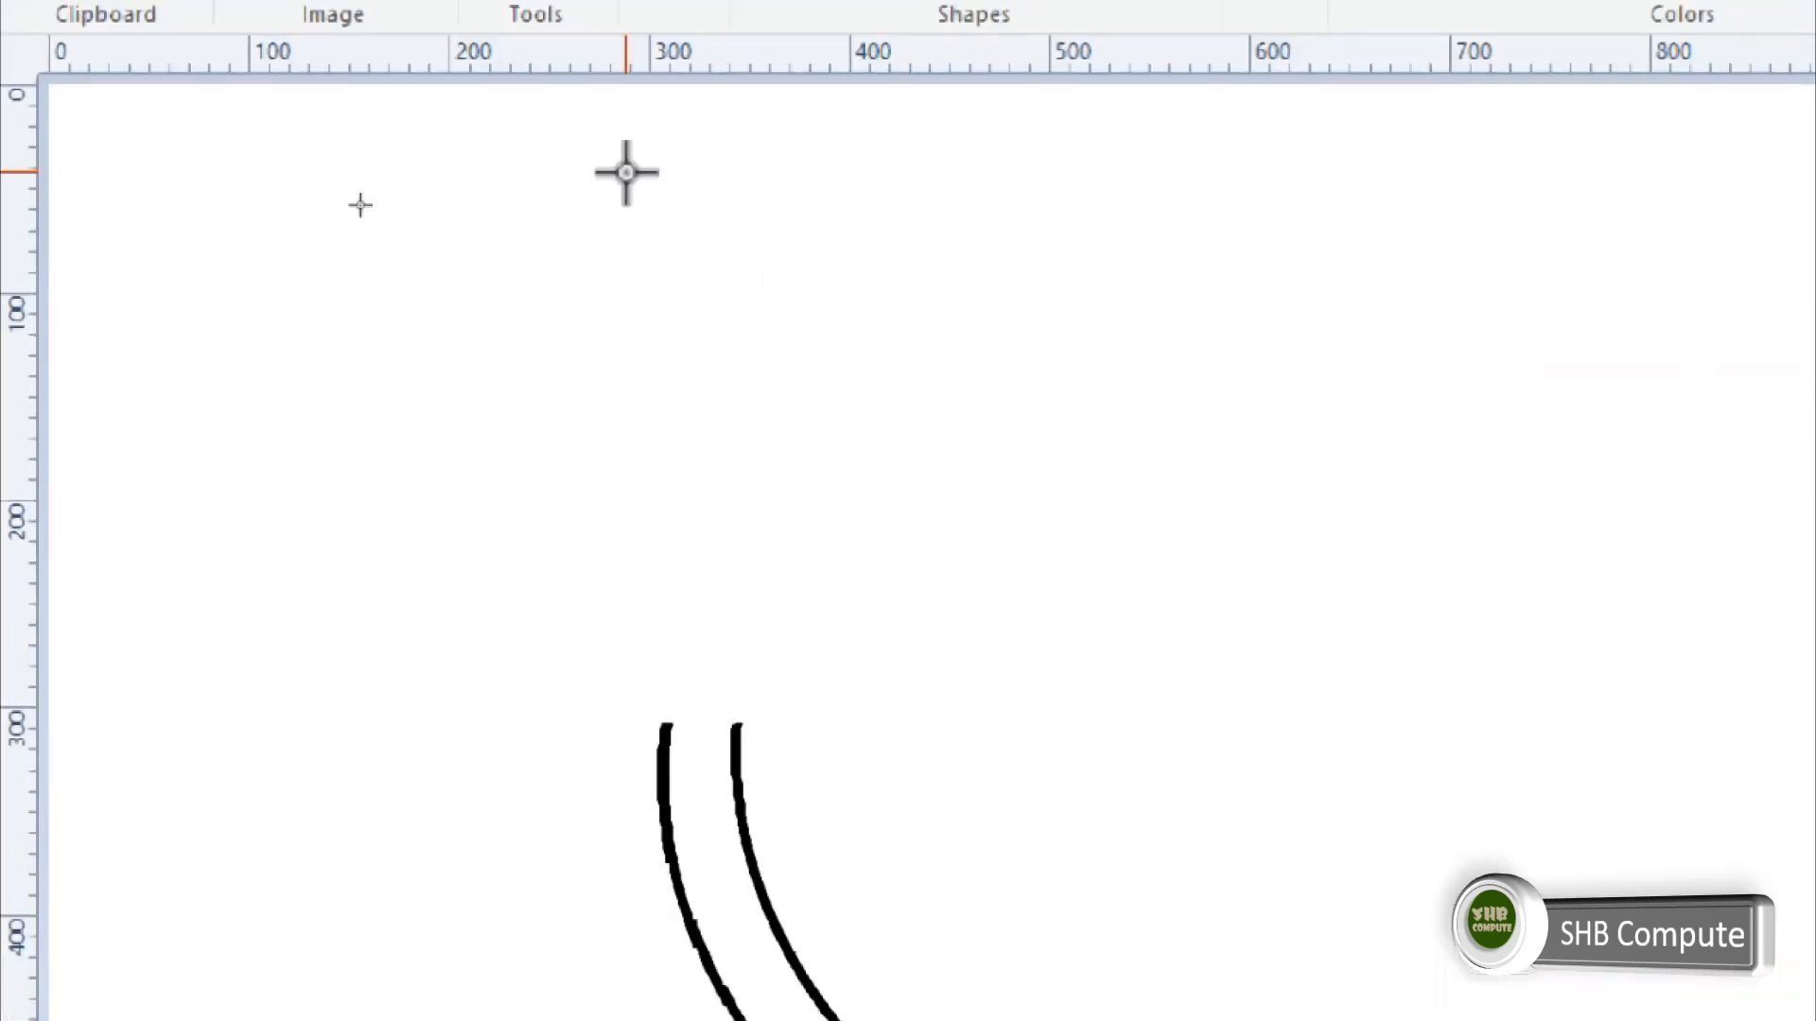
# - Draw a small ellipse about 122 × 102 px above the bowl and paste copies beside it to form a touching row of four
pyautogui.click(487, 38)
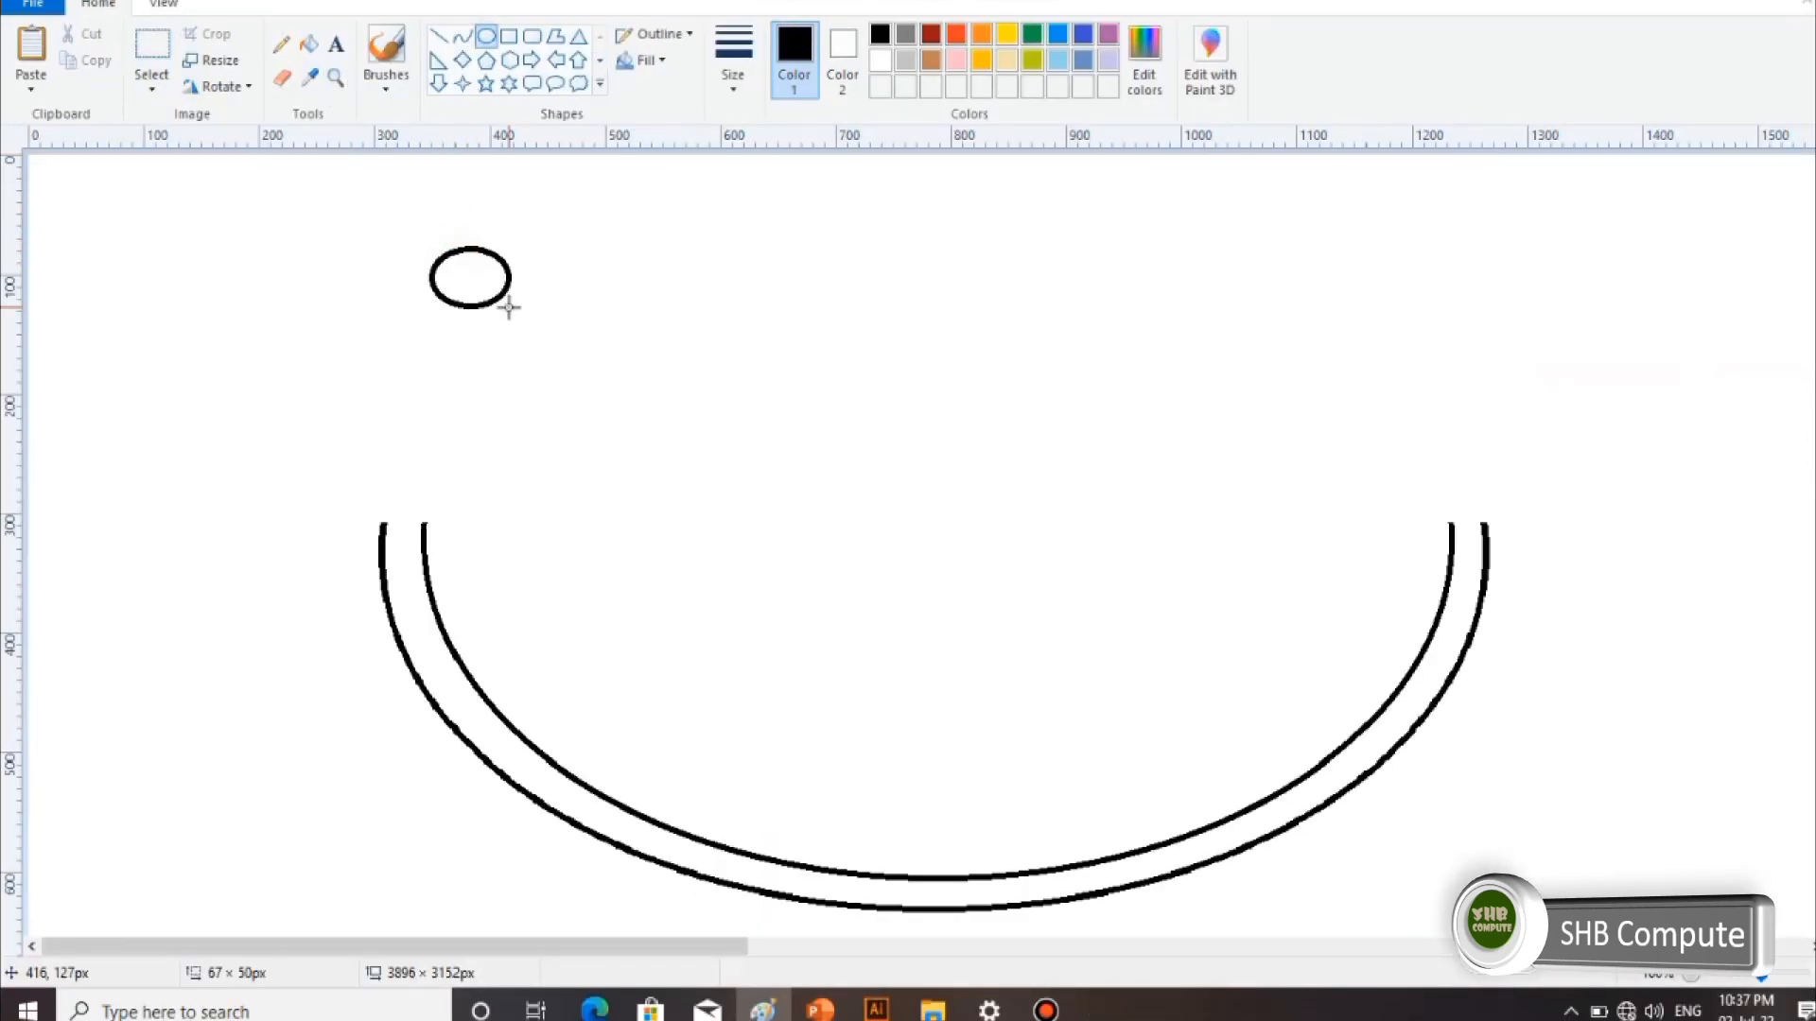
pyautogui.moveTo(509, 307)
pyautogui.mouseDown()
pyautogui.moveTo(572, 369)
pyautogui.moveTo(426, 454)
pyautogui.moveTo(436, 475)
pyautogui.moveTo(470, 483)
pyautogui.moveTo(569, 408)
pyautogui.mouseUp()
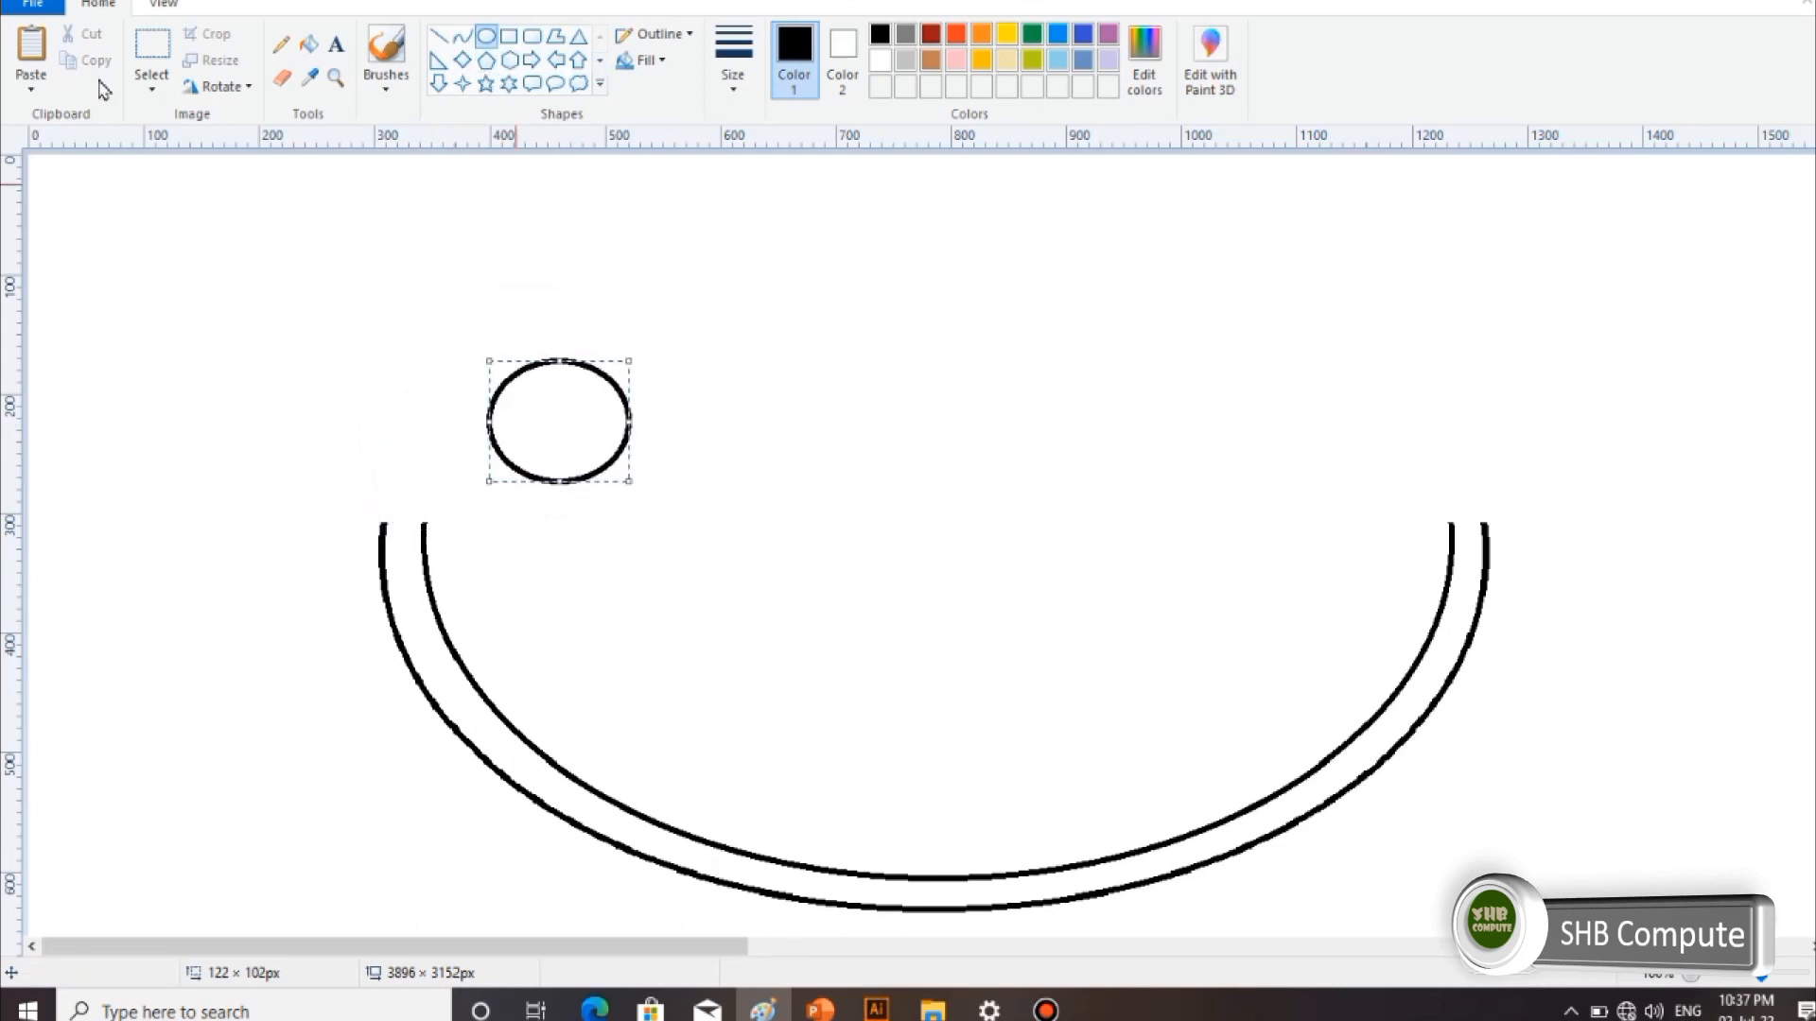
pyautogui.click(159, 85)
pyautogui.click(180, 152)
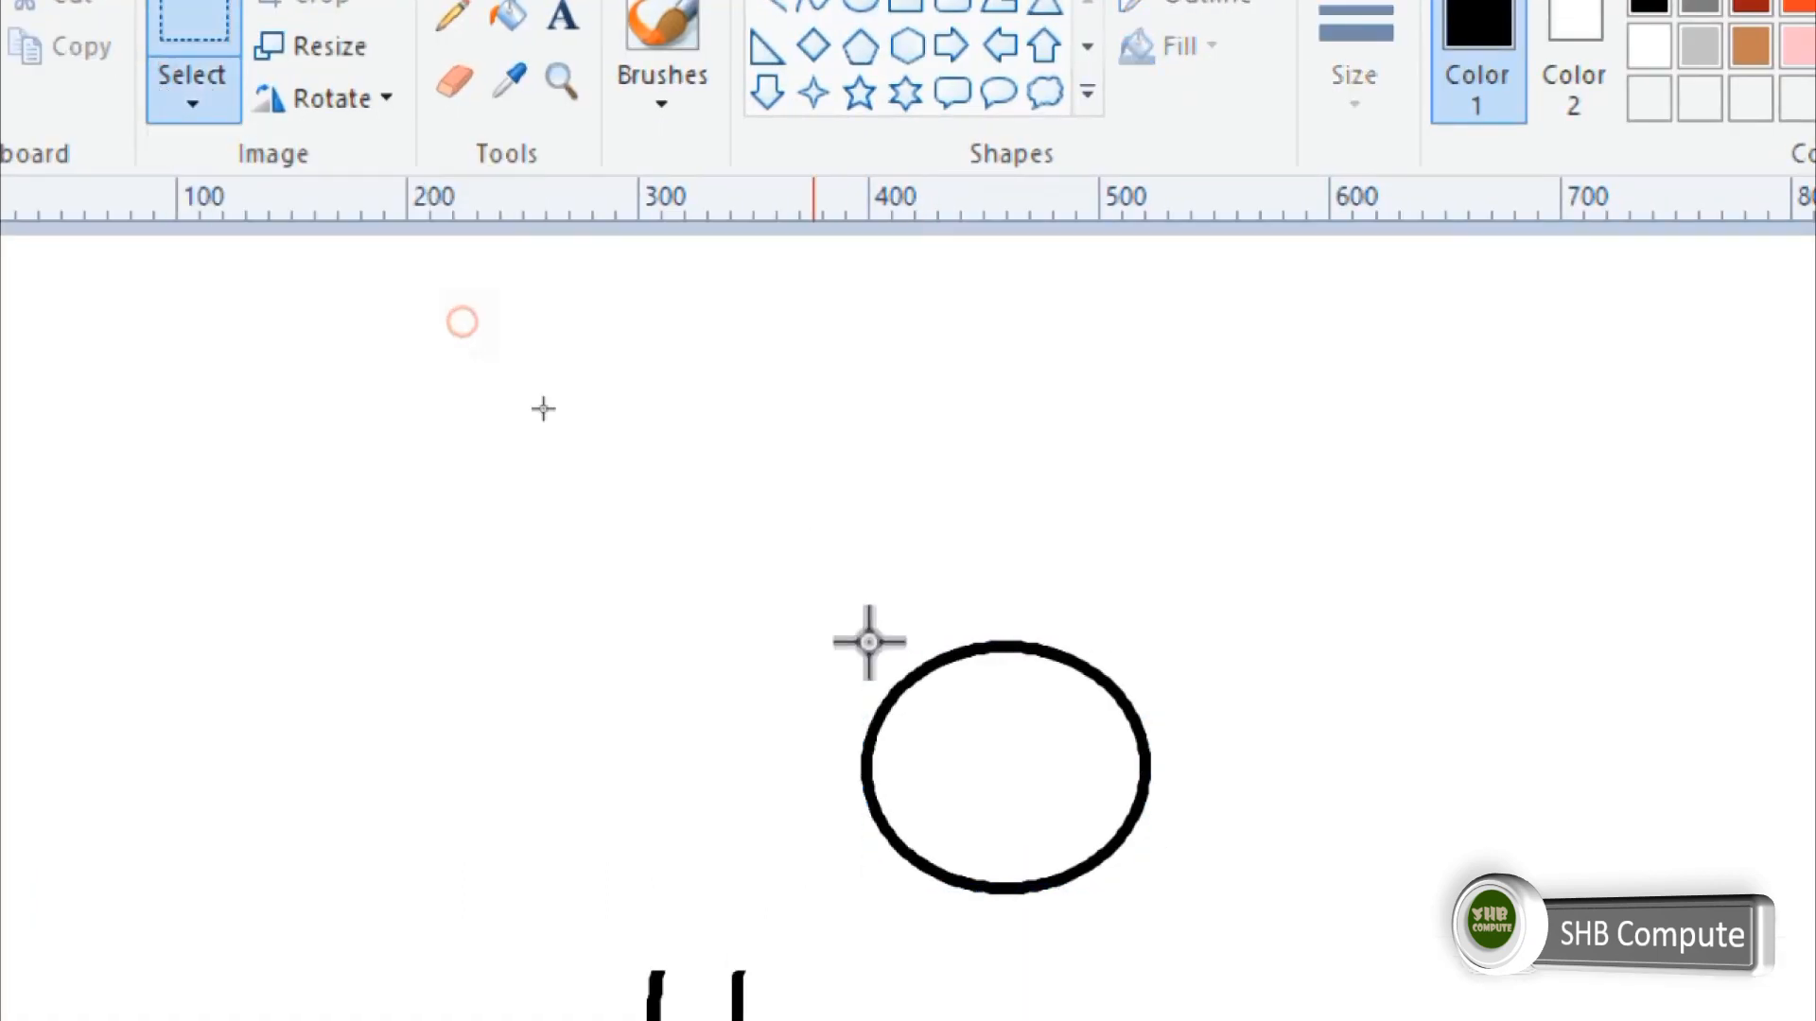
pyautogui.moveTo(814, 568); pyautogui.dragTo(1216, 924)
pyautogui.click(42, 46)
pyautogui.click(61, 76)
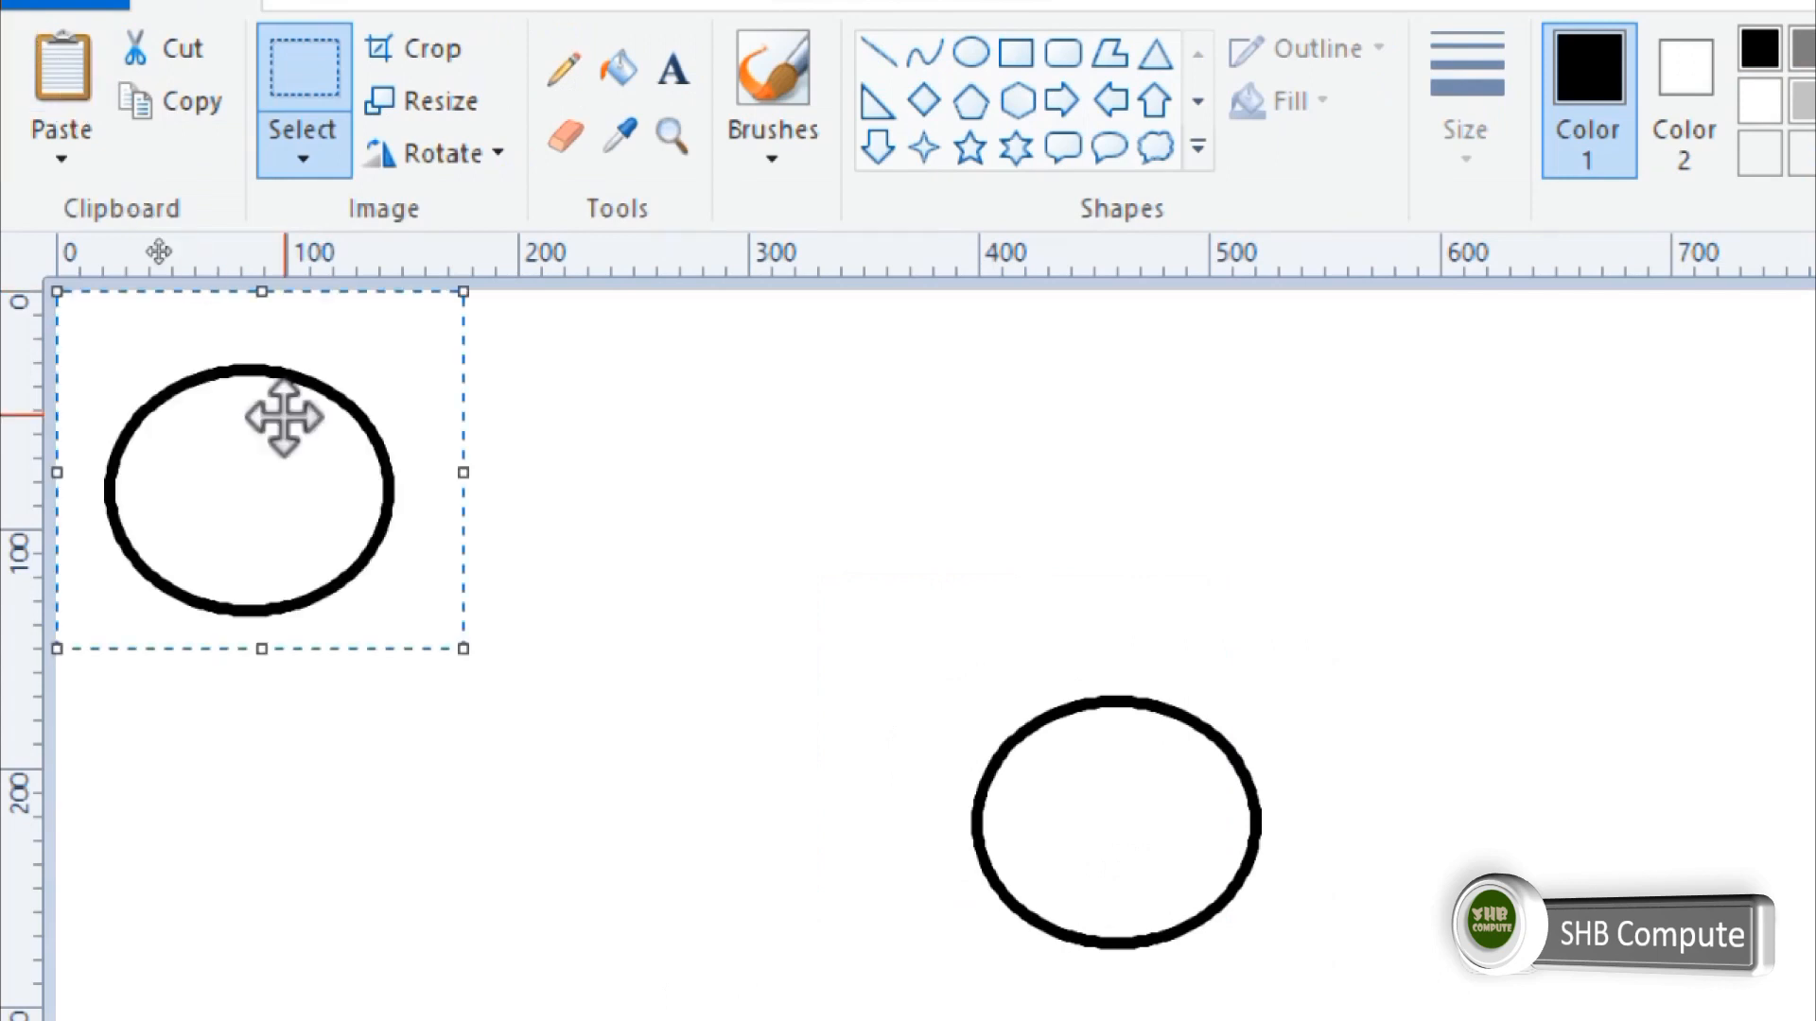
pyautogui.moveTo(283, 417); pyautogui.dragTo(1433, 766)
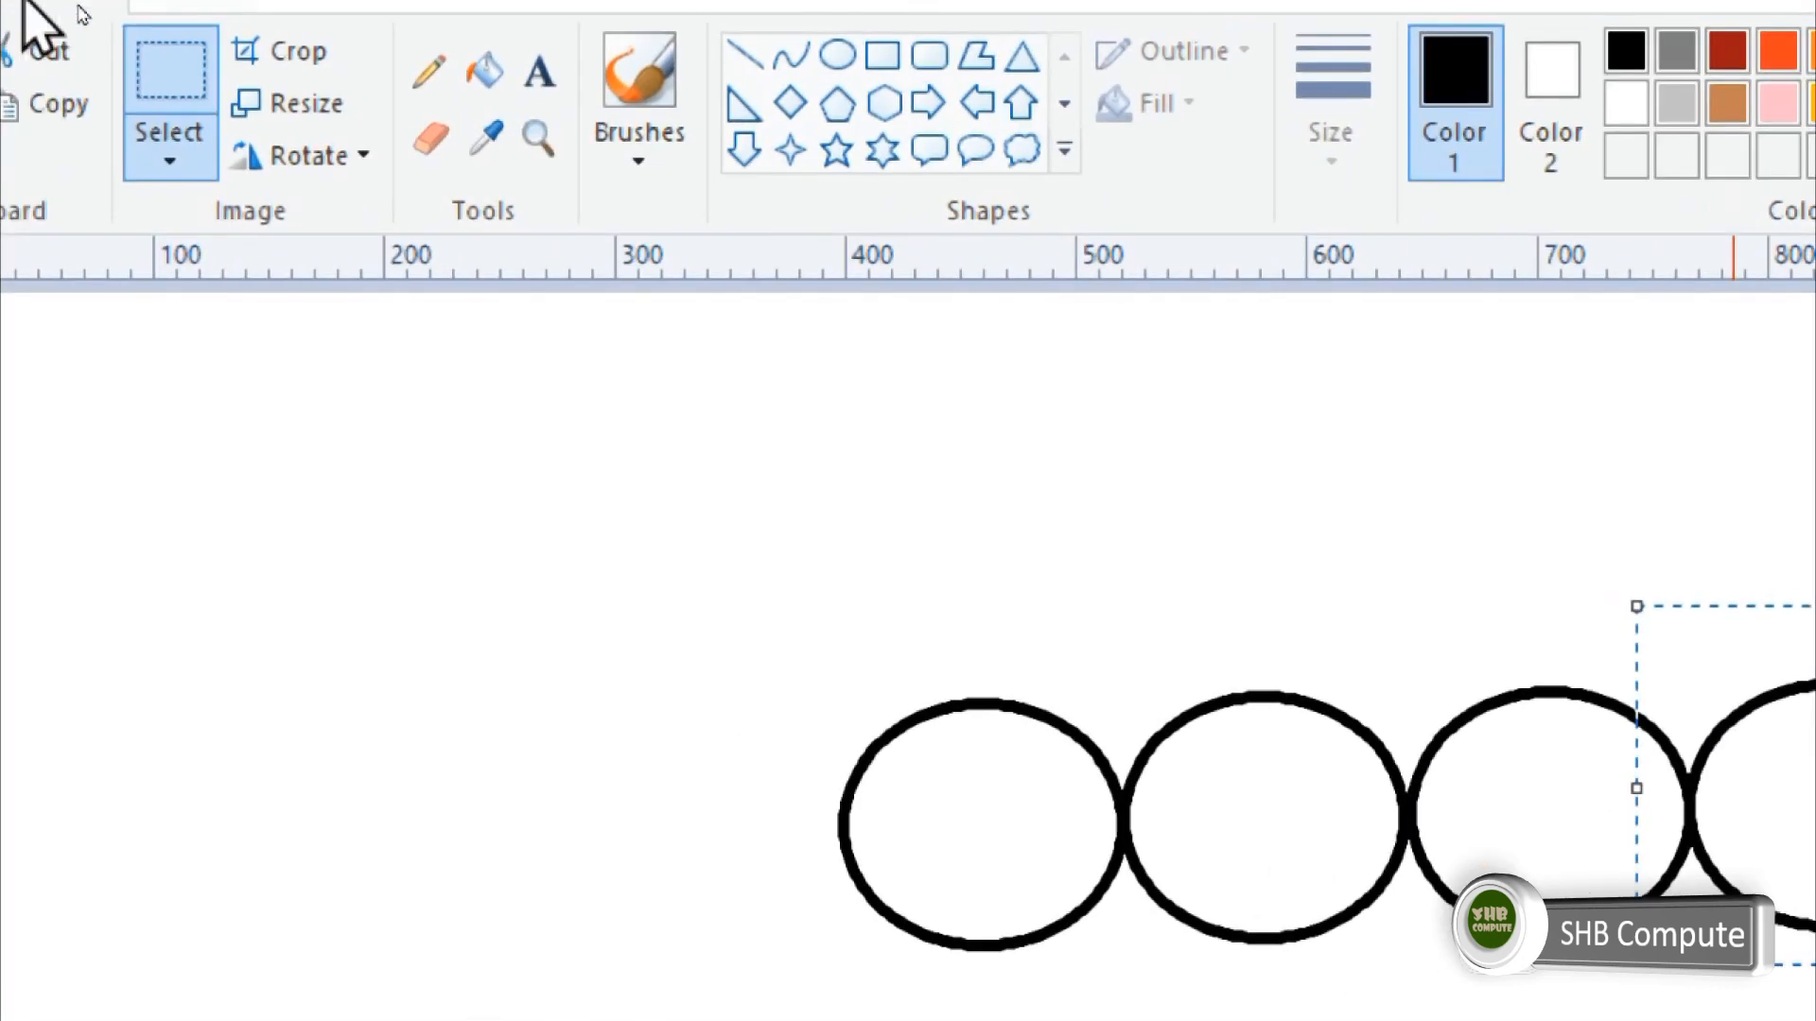
# - Cut off the upper halves of the four small ellipses with a rectangular selection, leaving only their lower arcs
pyautogui.click(171, 152)
pyautogui.click(199, 272)
pyautogui.moveTo(750, 470); pyautogui.dragTo(1815, 792)
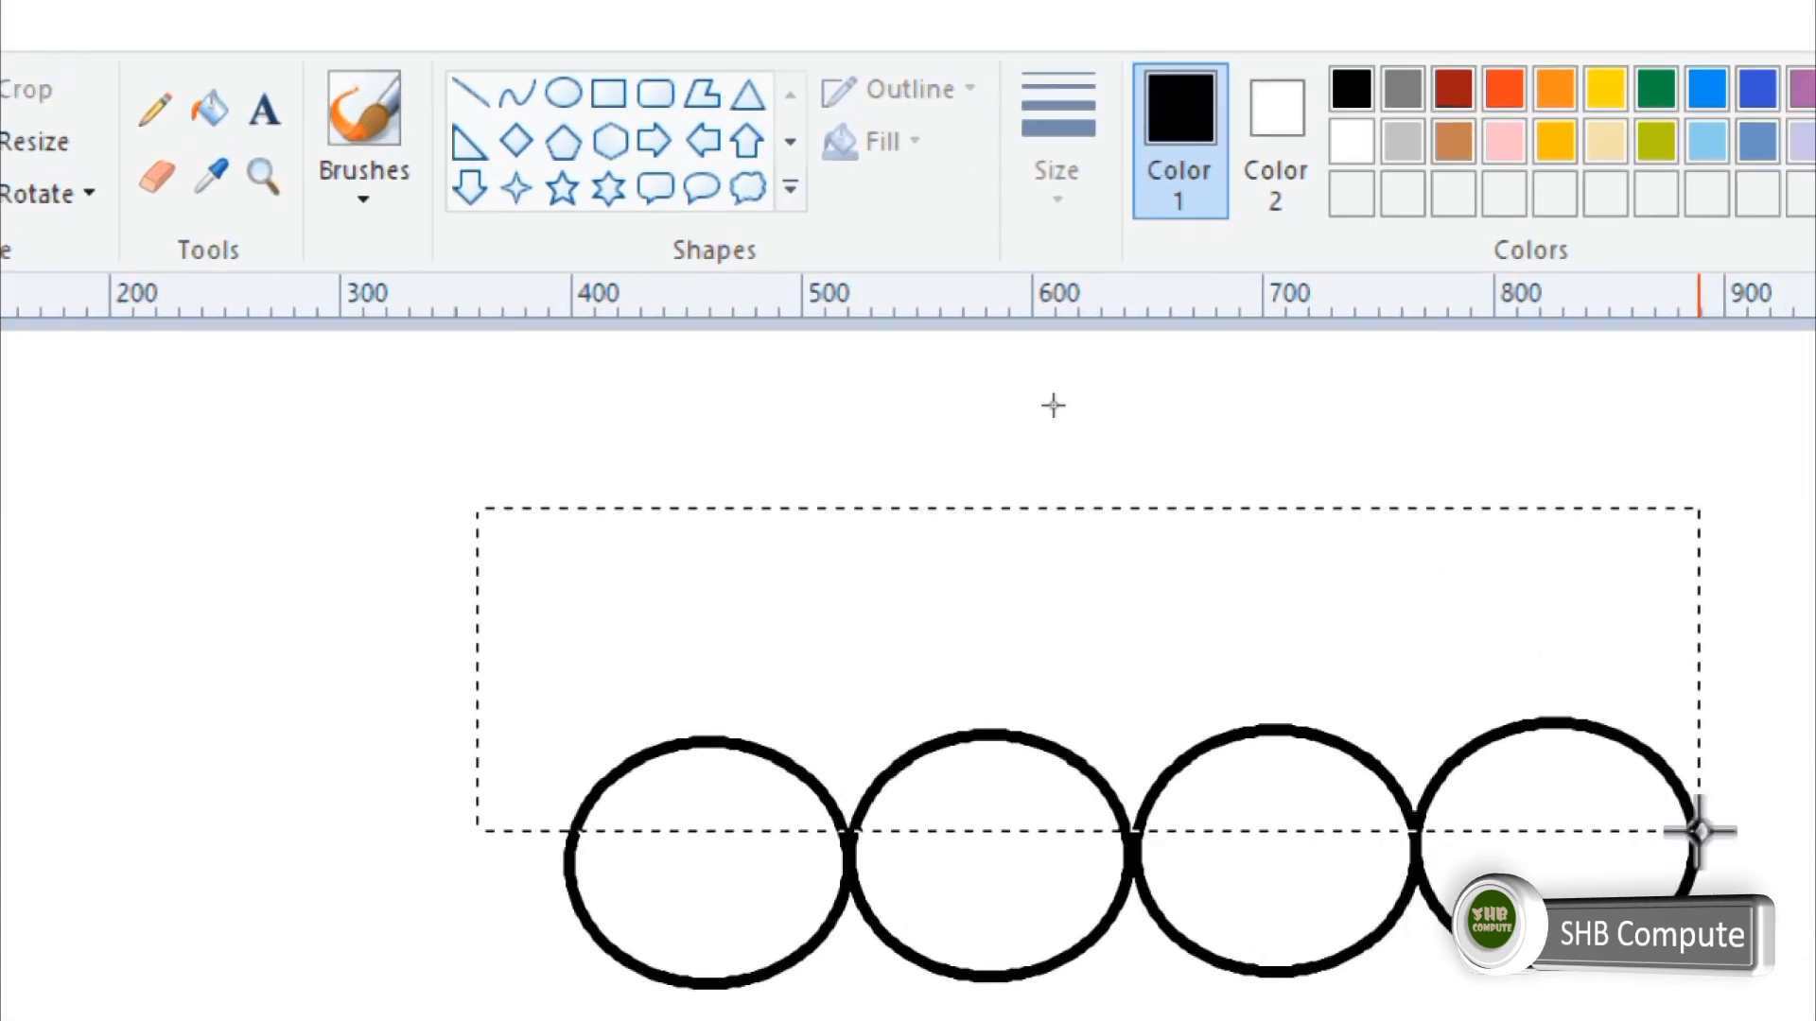
pyautogui.moveTo(1700, 831); pyautogui.dragTo(1699, 847)
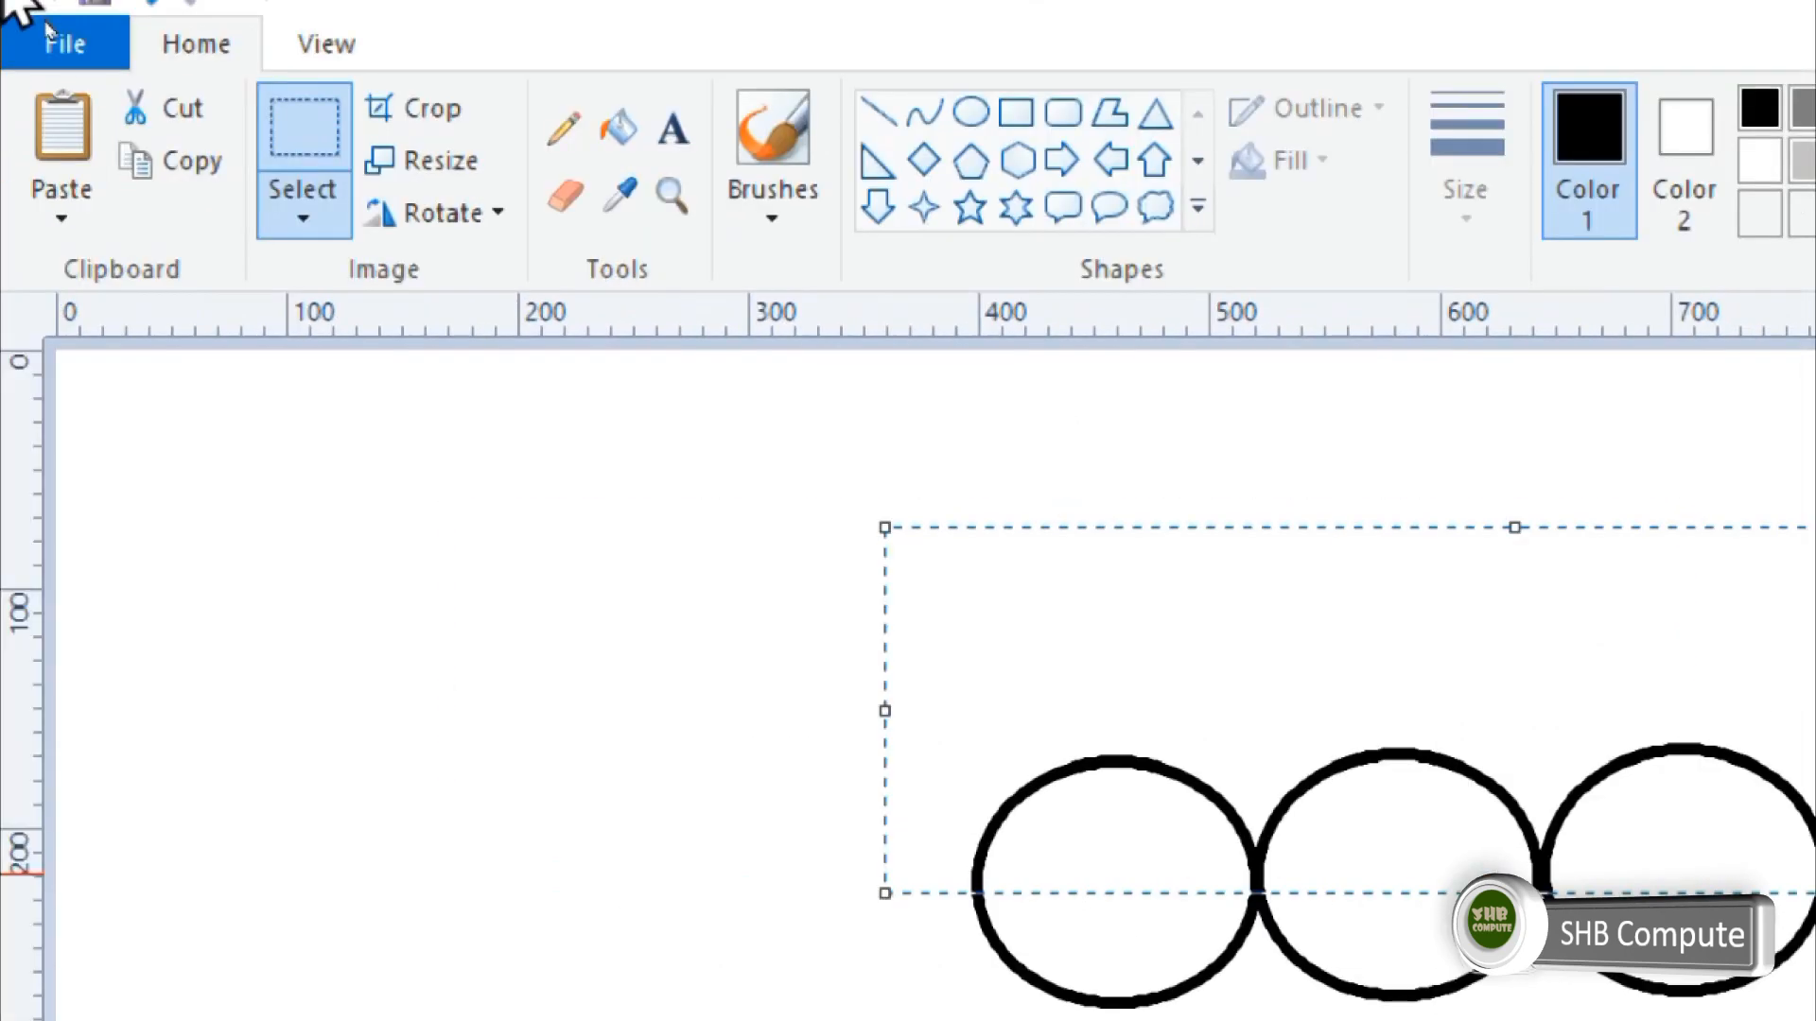
pyautogui.click(163, 107)
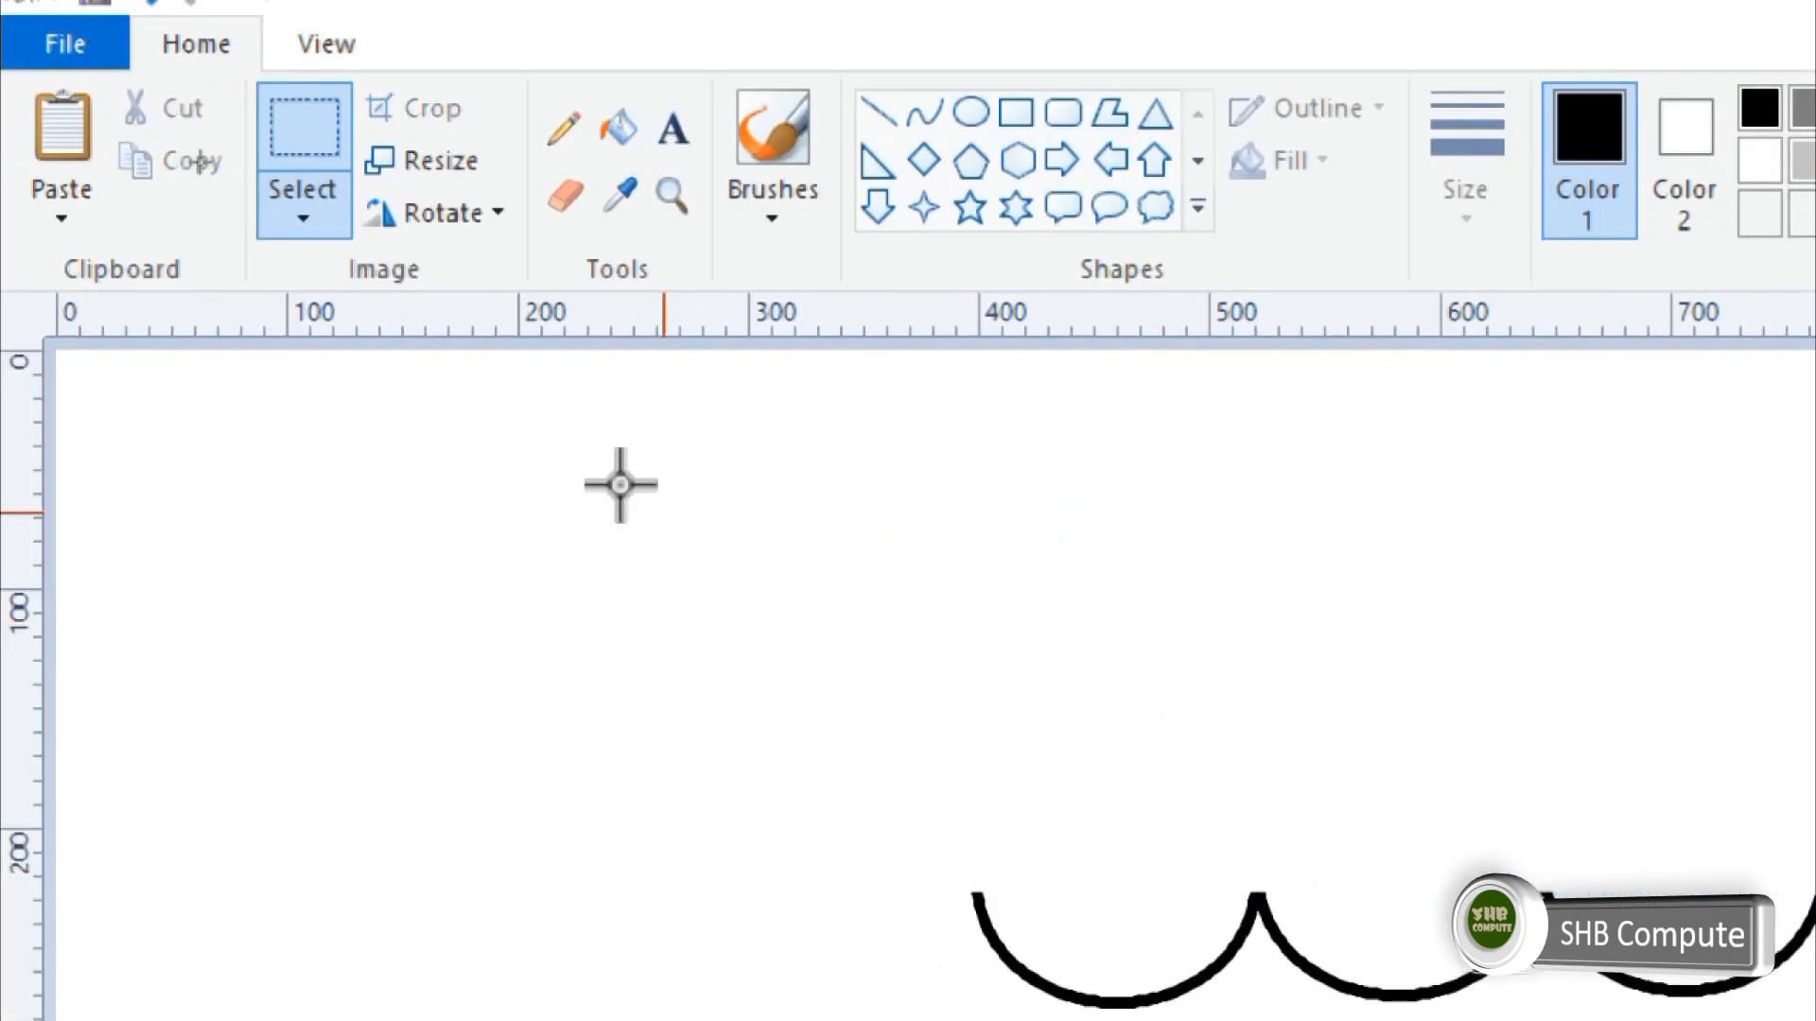
# - Select the row of four arcs and move it up and over so it sits centred above the bowl
pyautogui.click(301, 213)
pyautogui.click(324, 348)
pyautogui.moveTo(894, 743); pyautogui.dragTo(1815, 1020)
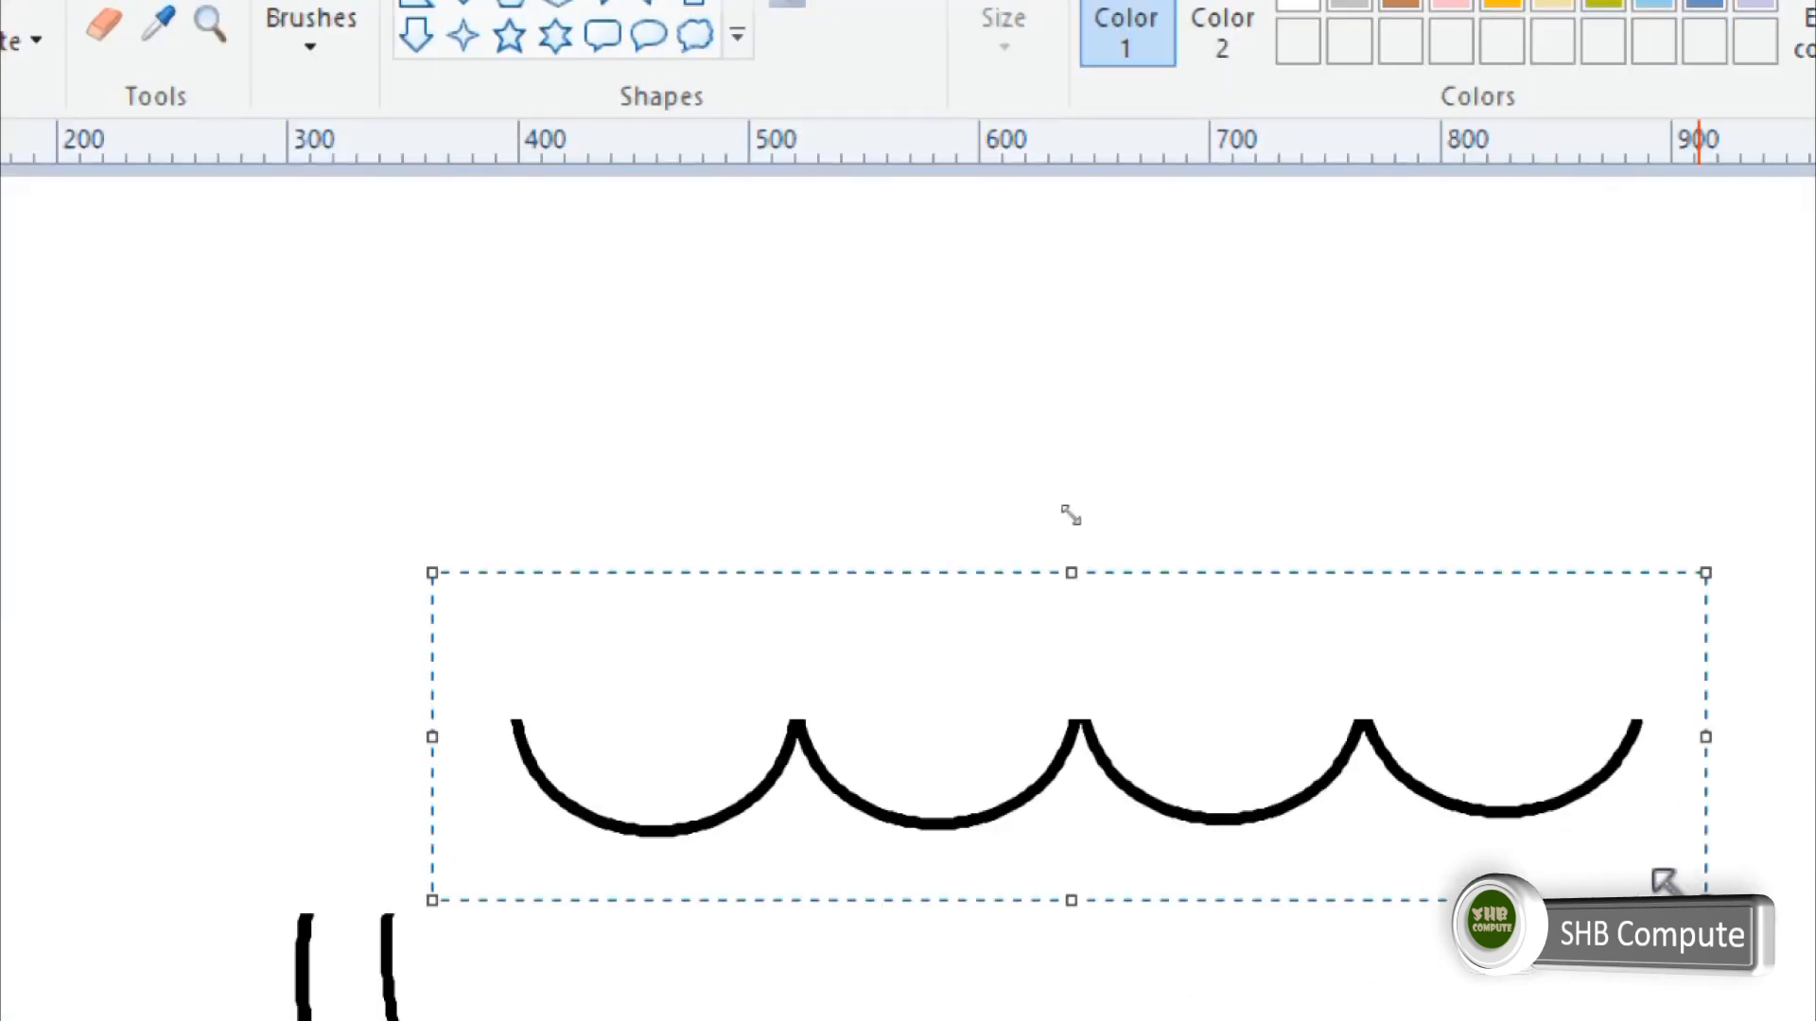
pyautogui.moveTo(1185, 720)
pyautogui.mouseDown()
pyautogui.moveTo(1386, 843)
pyautogui.moveTo(1672, 918)
pyautogui.moveTo(1815, 925)
pyautogui.mouseUp()
pyautogui.moveTo(1150, 528); pyautogui.dragTo(936, 304)
# - Draw a straight horizontal line across the open top of the bowl, joining the outer rind's two ends
pyautogui.click(438, 36)
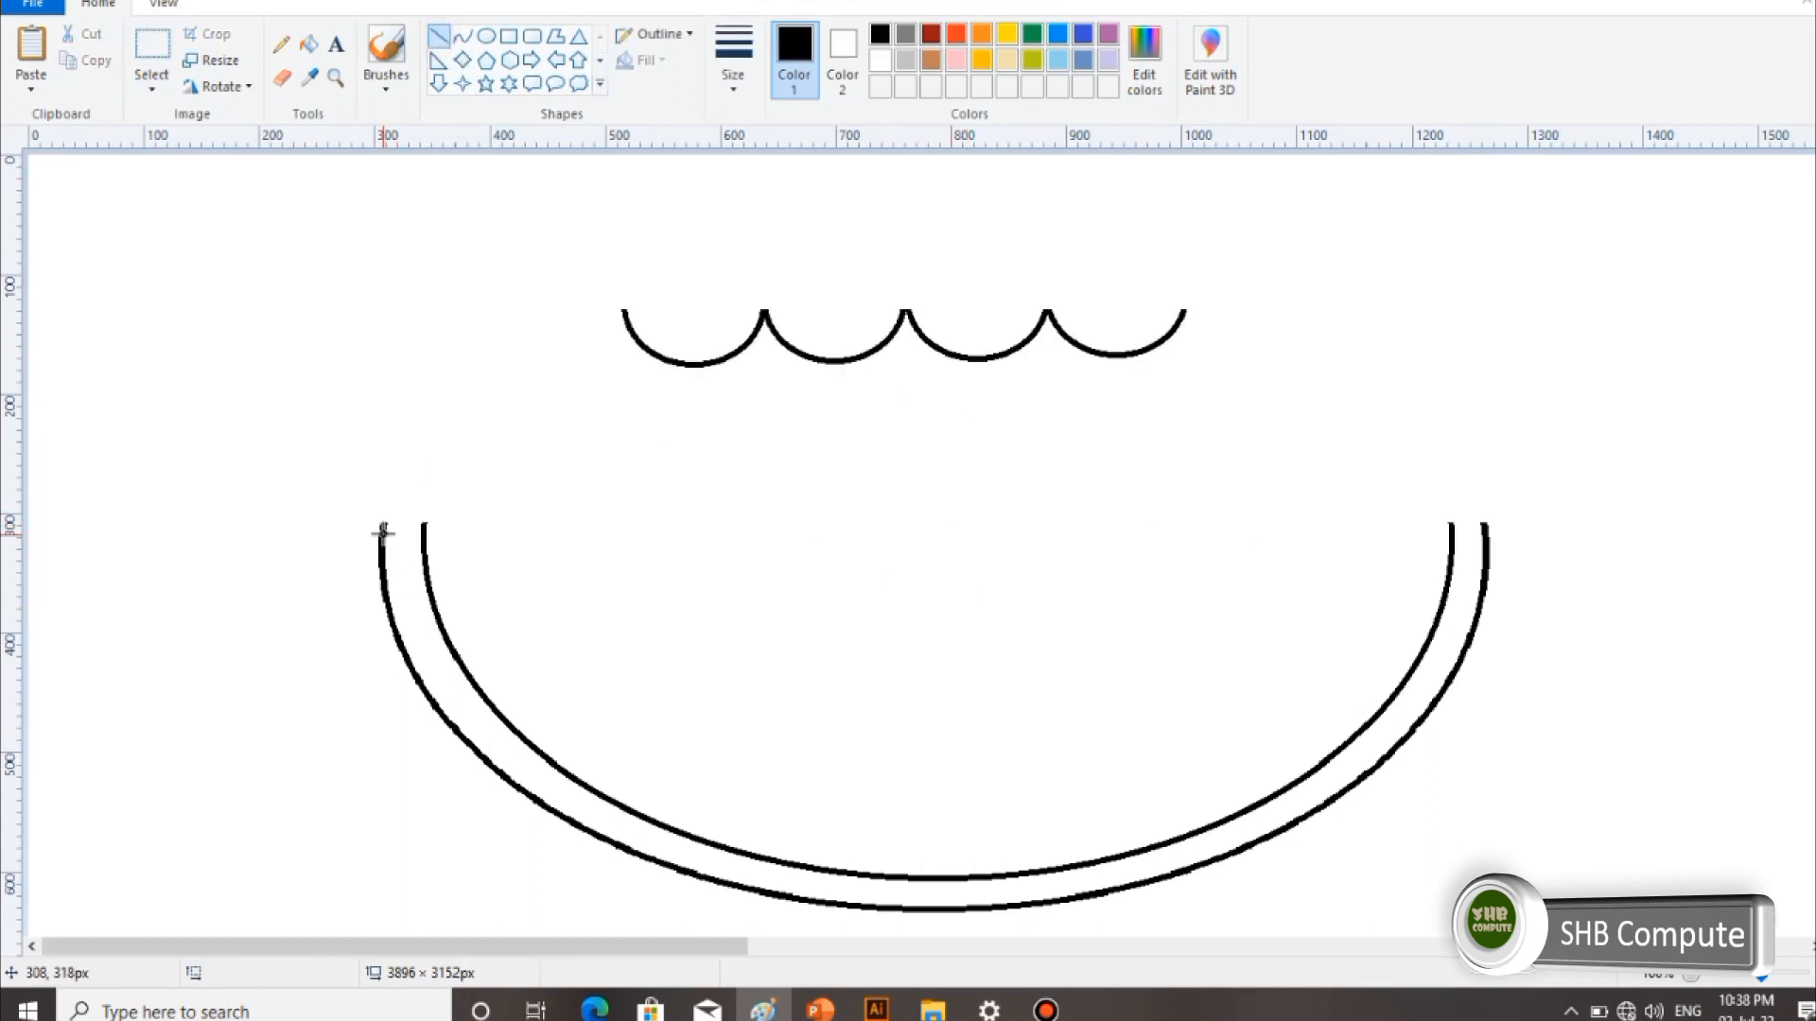
pyautogui.moveTo(379, 524)
pyautogui.mouseDown()
pyautogui.moveTo(941, 483)
pyautogui.moveTo(1265, 528)
pyautogui.mouseUp()
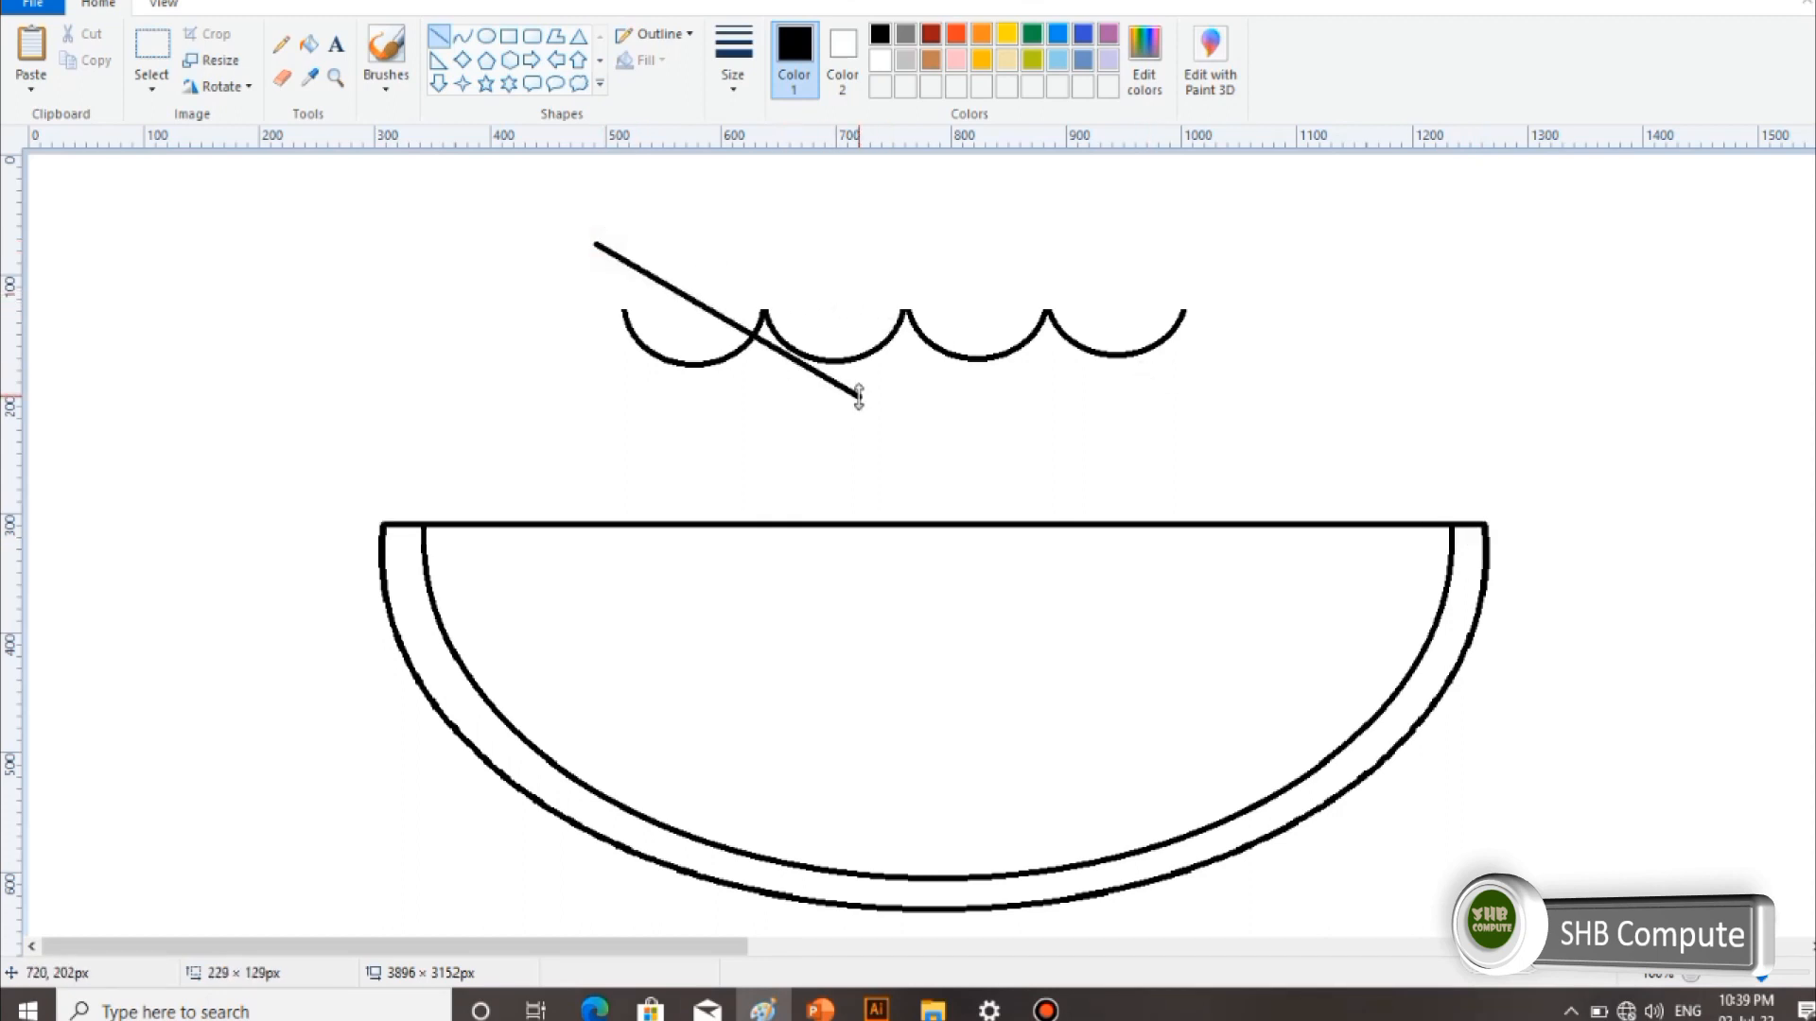
# - Move the four arcs onto the bowl's top line and erase the line above them to form bite marks
pyautogui.click(227, 138)
pyautogui.moveTo(613, 212); pyautogui.dragTo(761, 379)
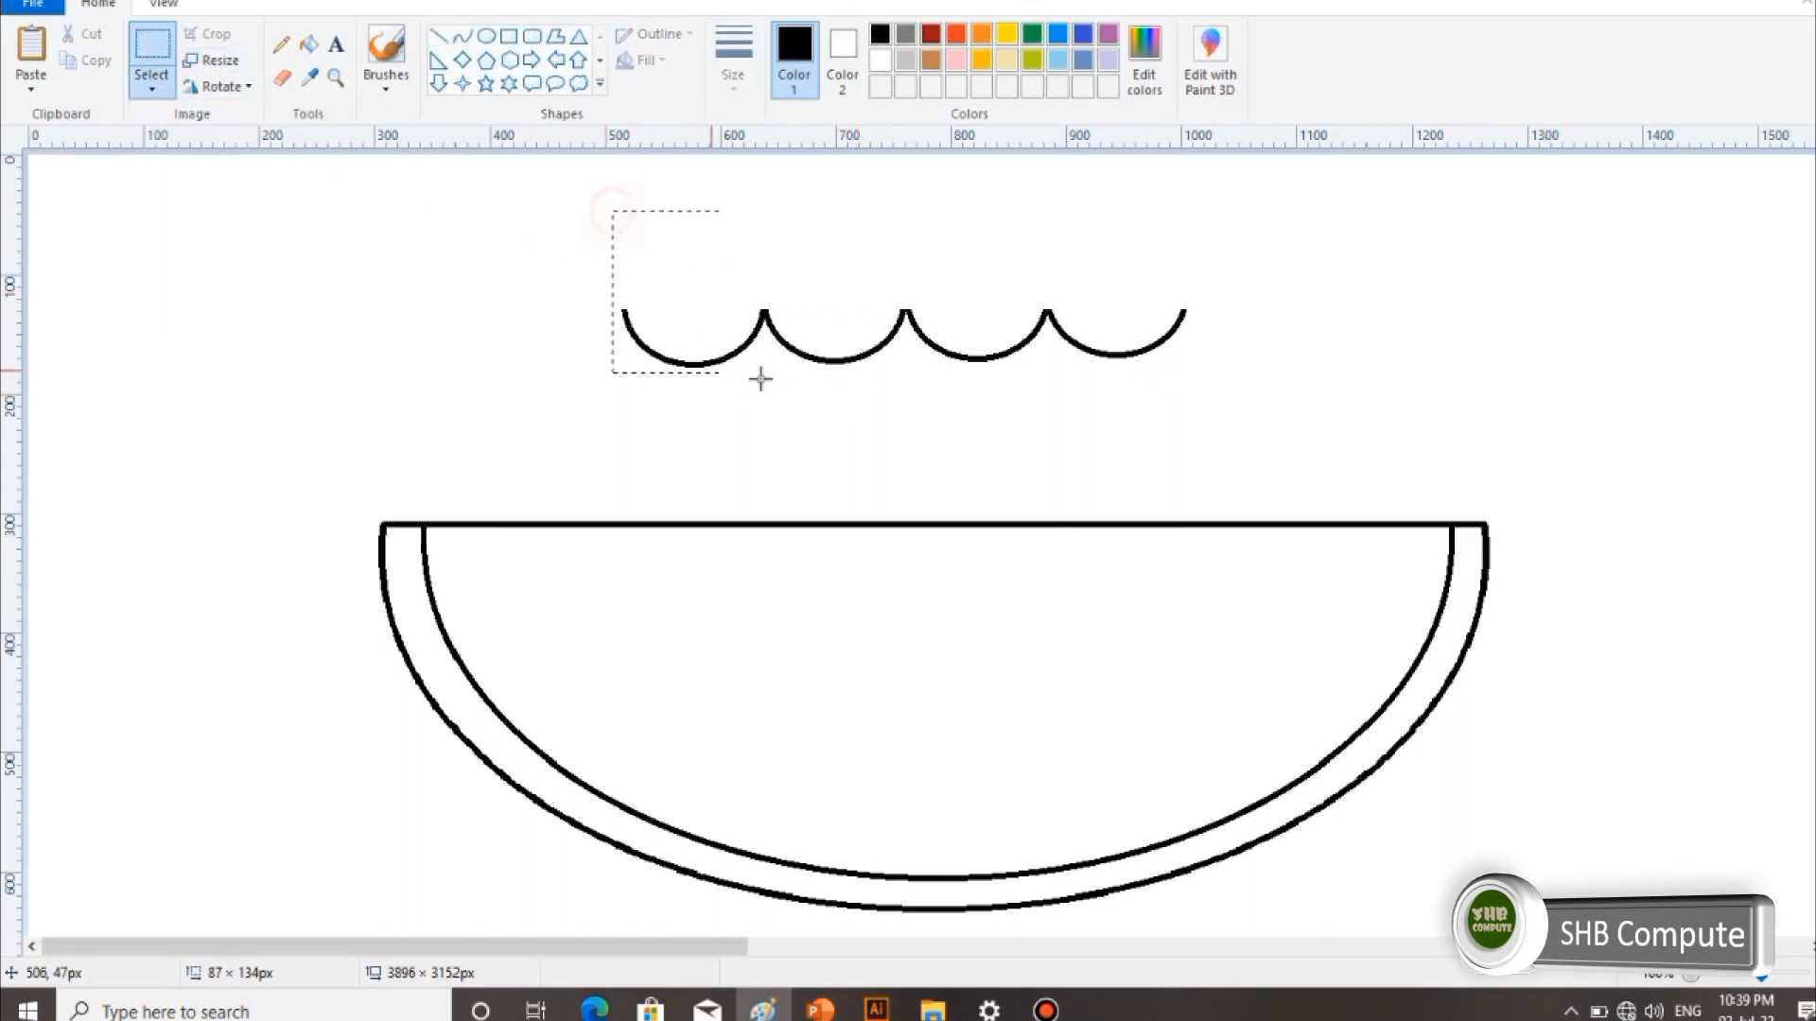
pyautogui.moveTo(1075, 341); pyautogui.dragTo(1132, 560)
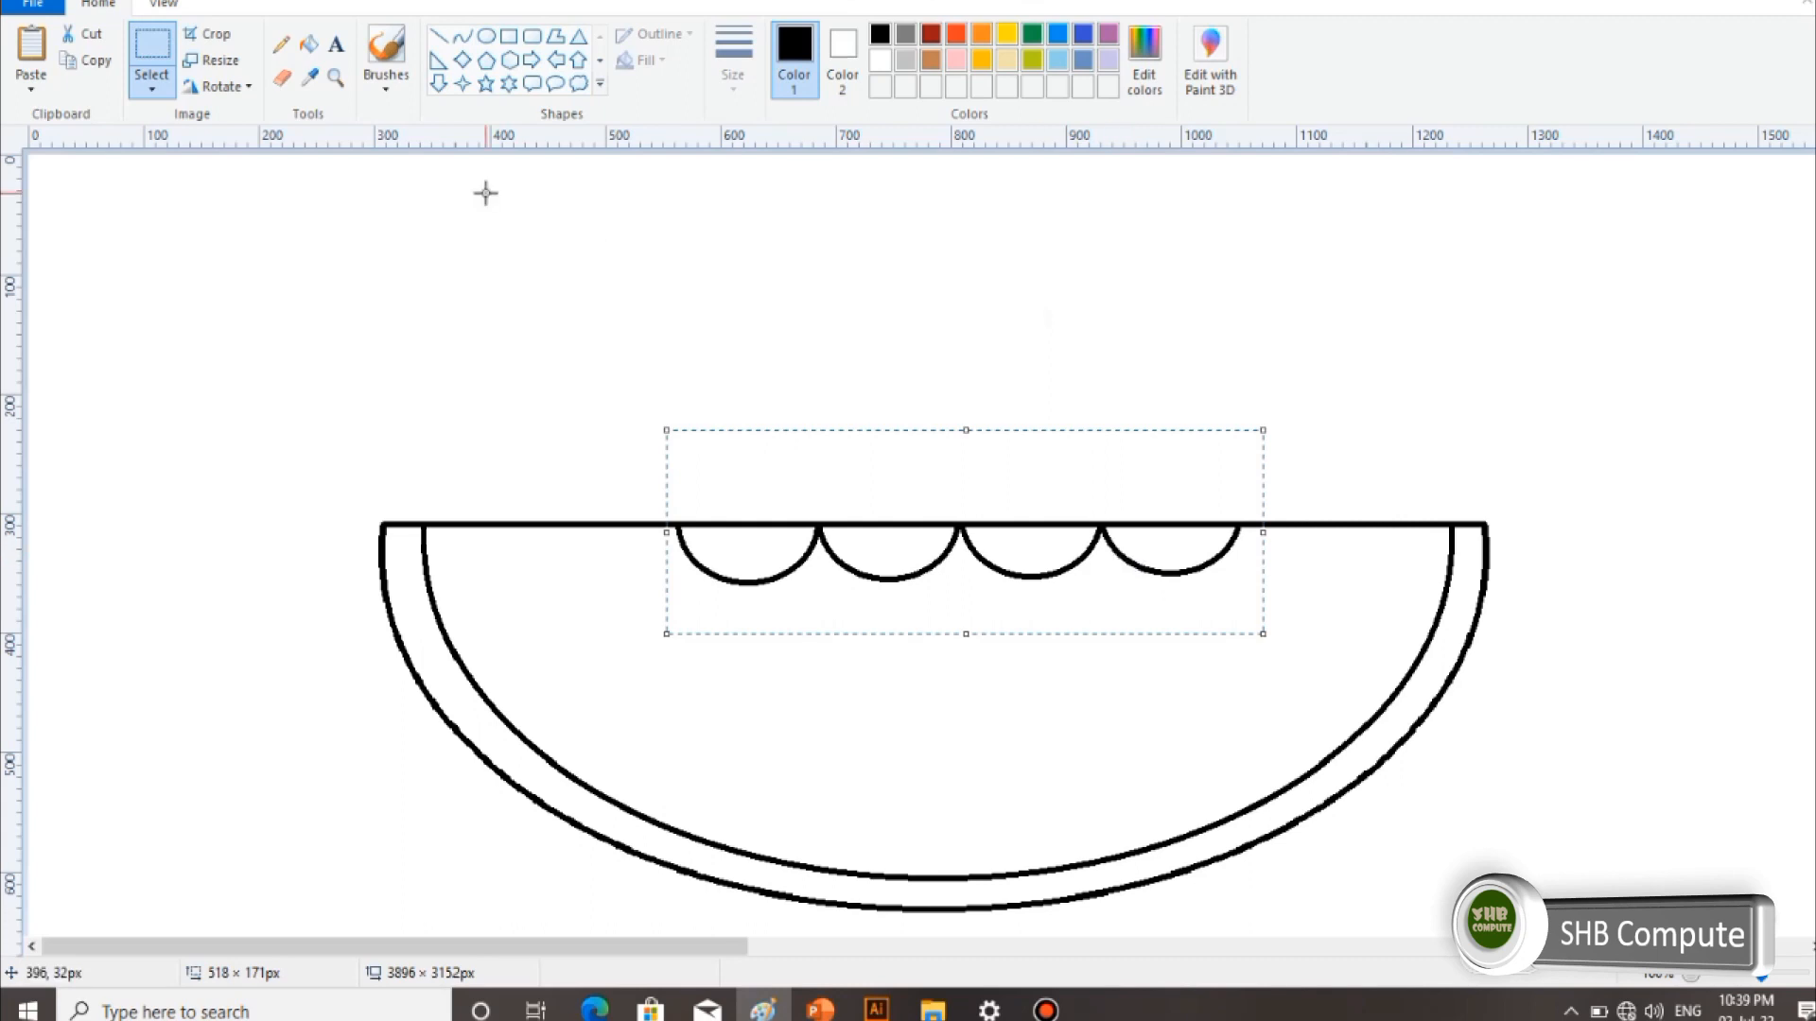
pyautogui.click(282, 81)
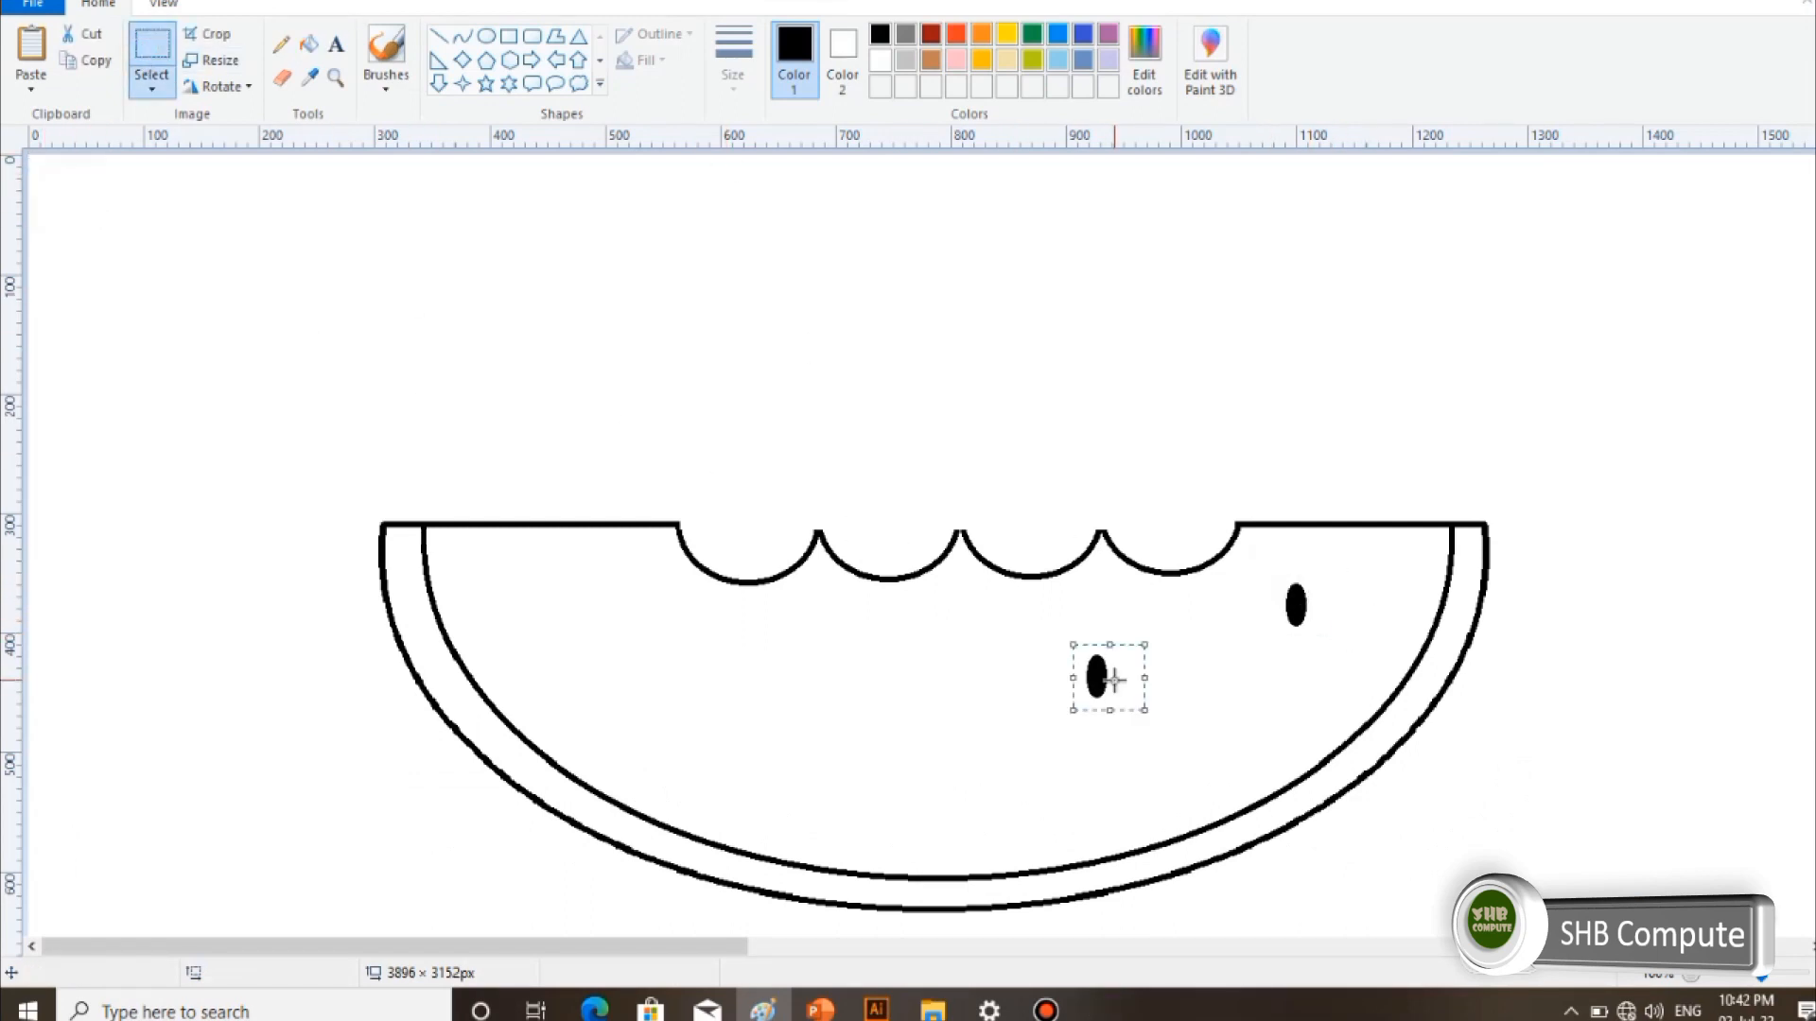
# - Paste copies of the black oval seed and scatter them across the inside of the melon slice
pyautogui.moveTo(52, 187); pyautogui.dragTo(894, 698)
pyautogui.hotkey('ctrl', 'v')
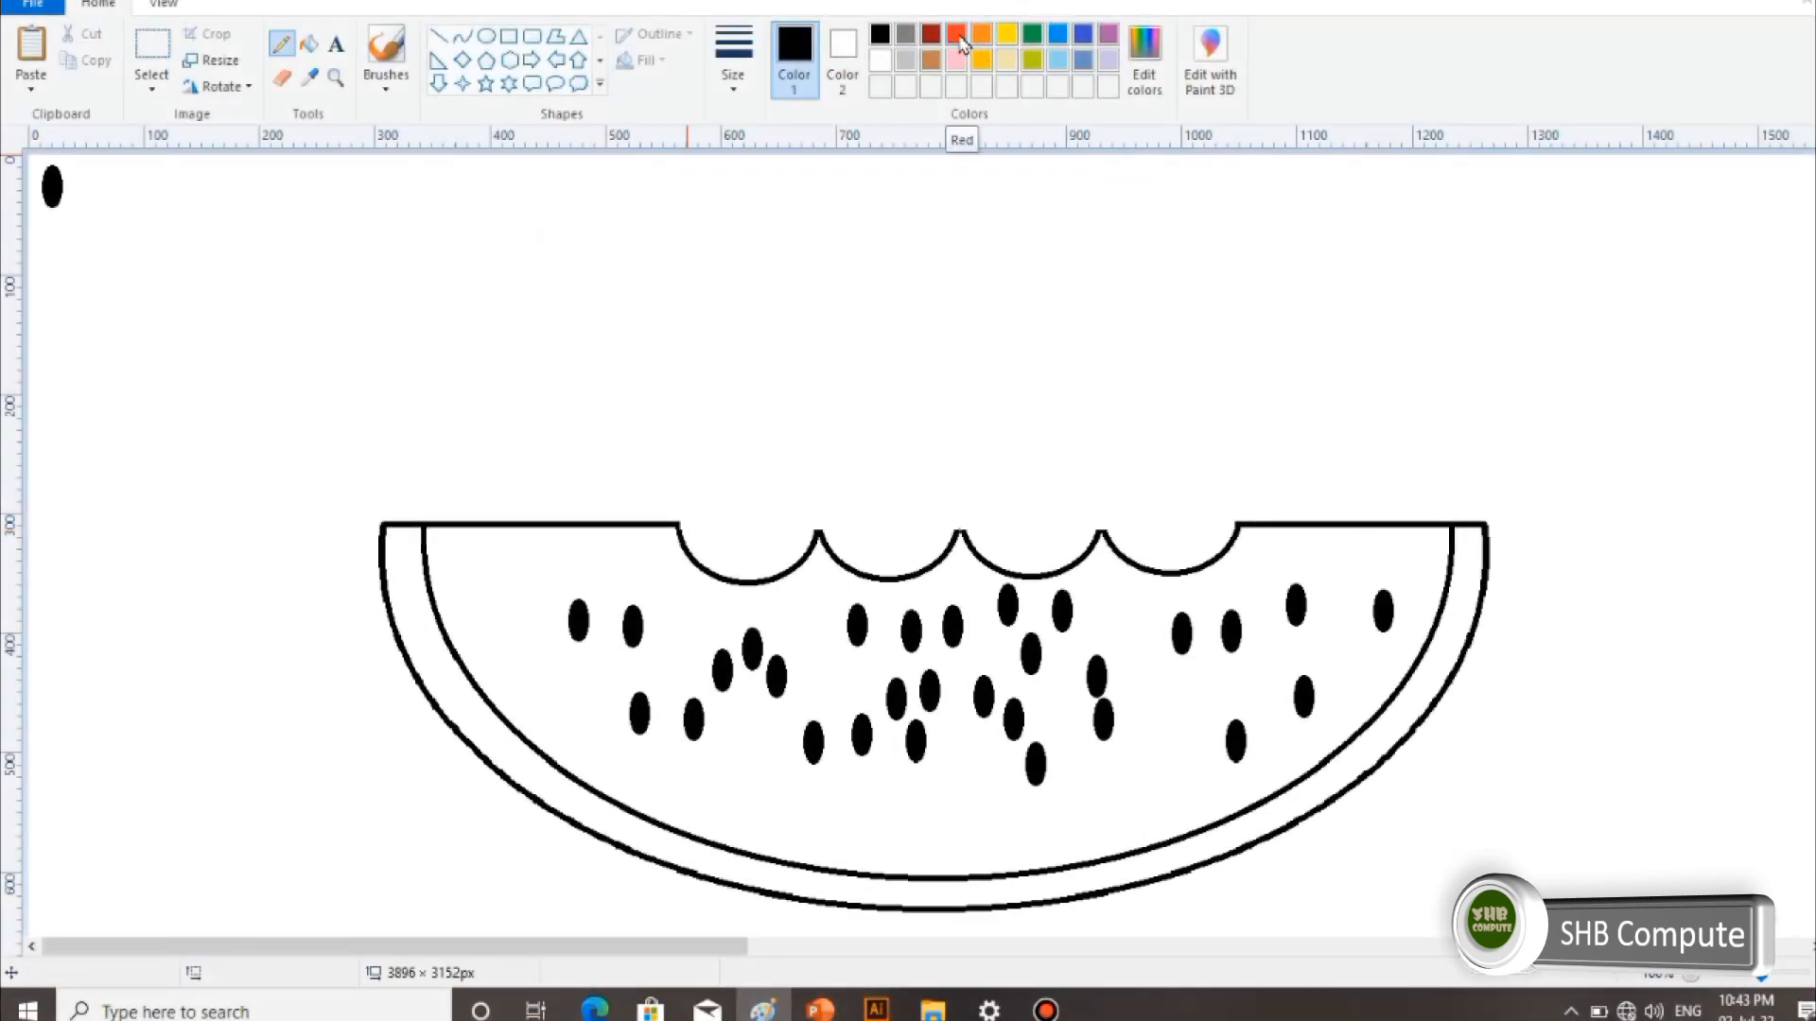
# - Fill the seeded flesh area of the melon slice with red
pyautogui.click(956, 35)
pyautogui.click(309, 43)
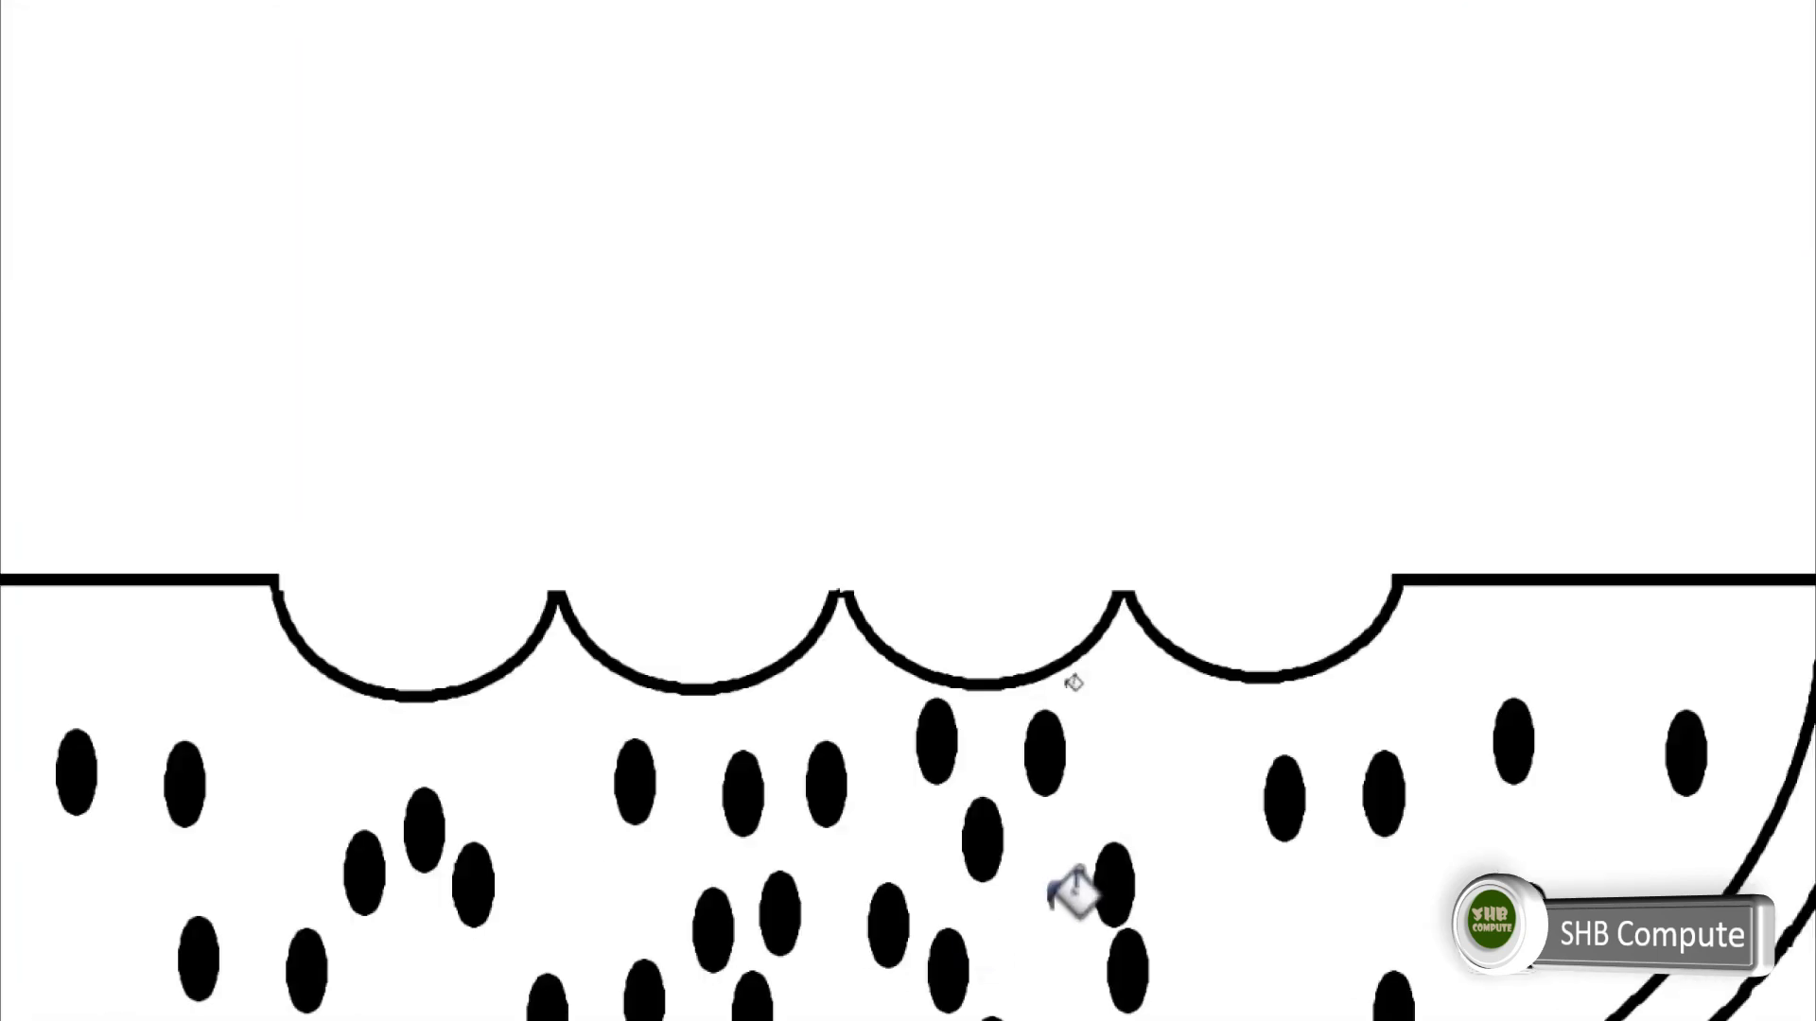
pyautogui.click(1076, 891)
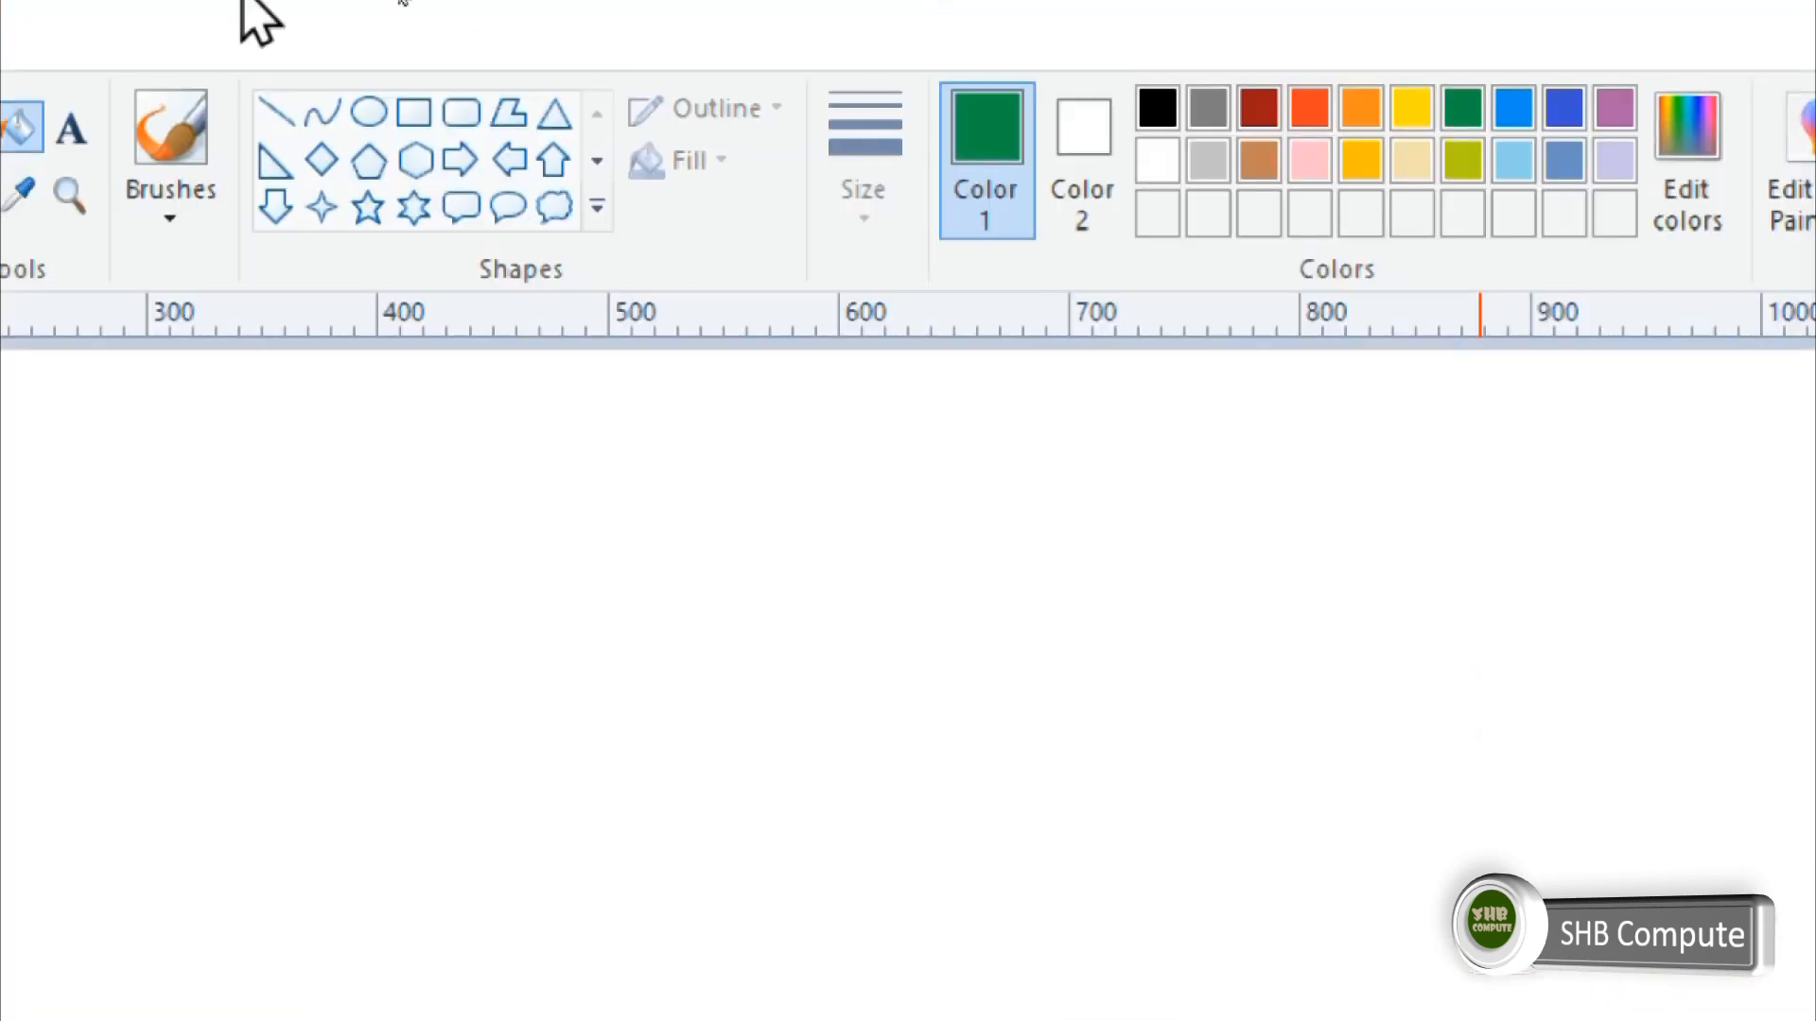
# - Fill the rind band and its outer and inner black outlines with green
pyautogui.click(281, 43)
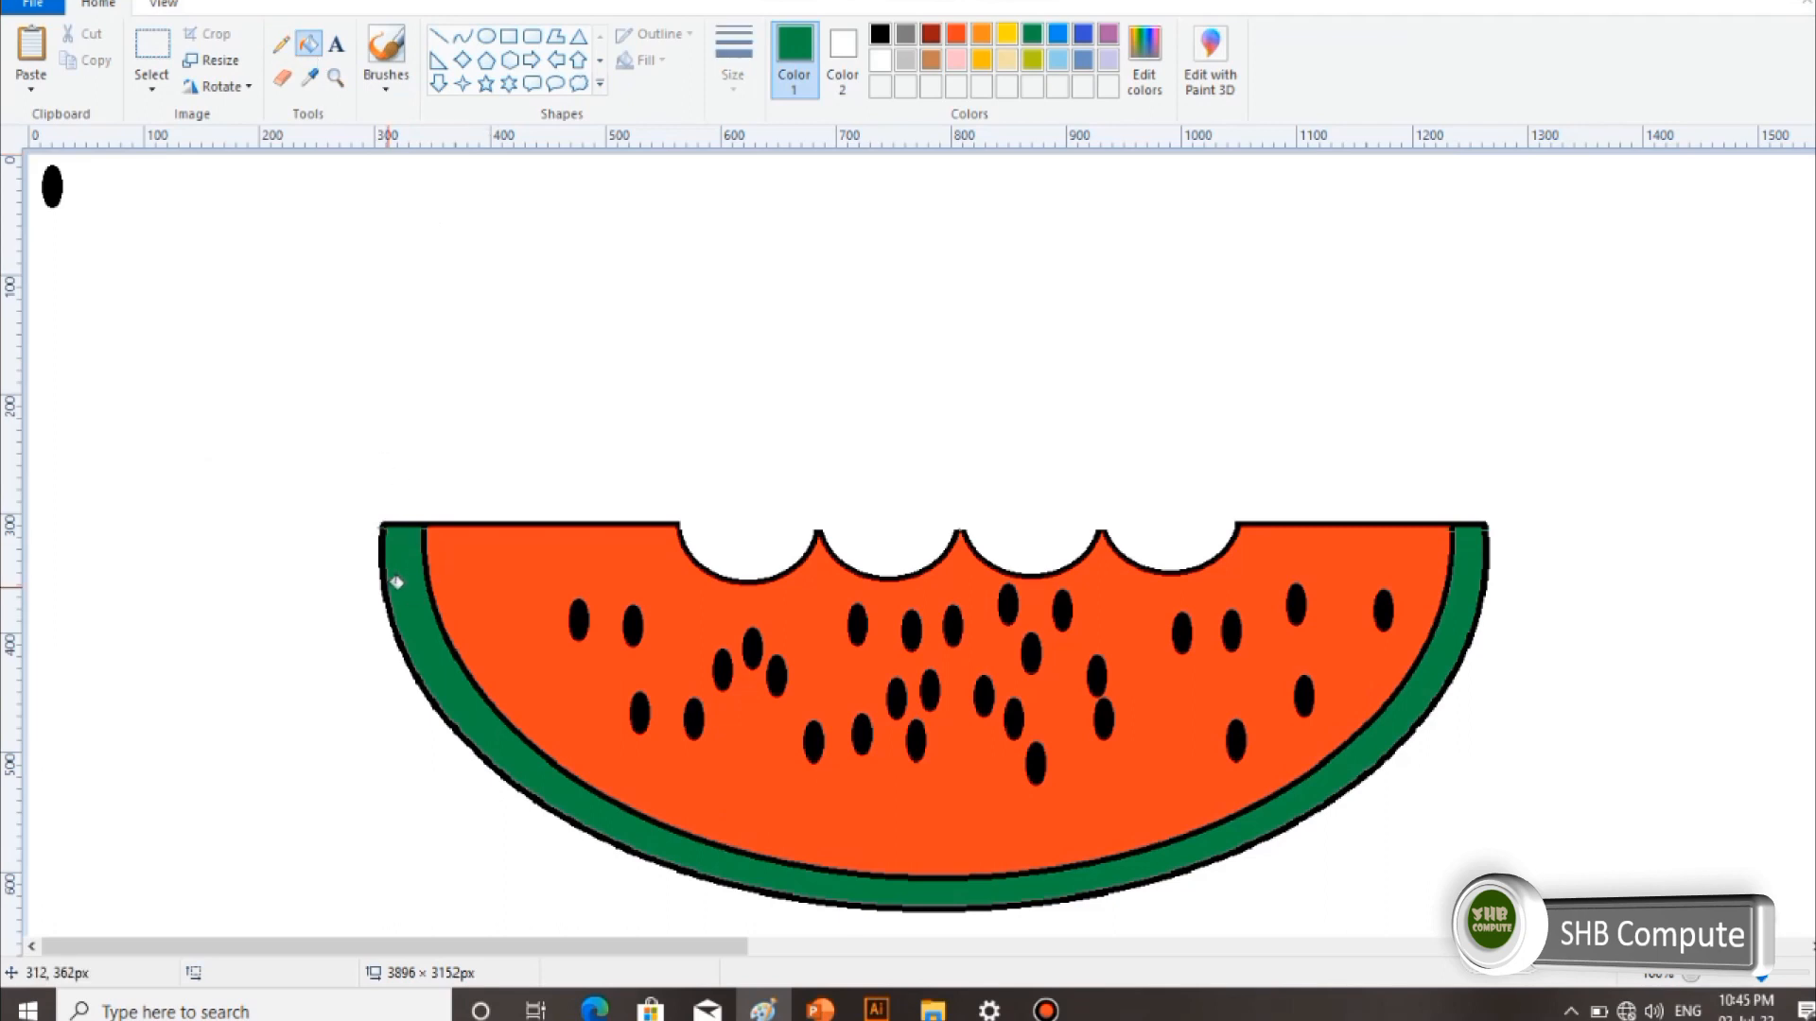
pyautogui.click(396, 583)
pyautogui.click(427, 560)
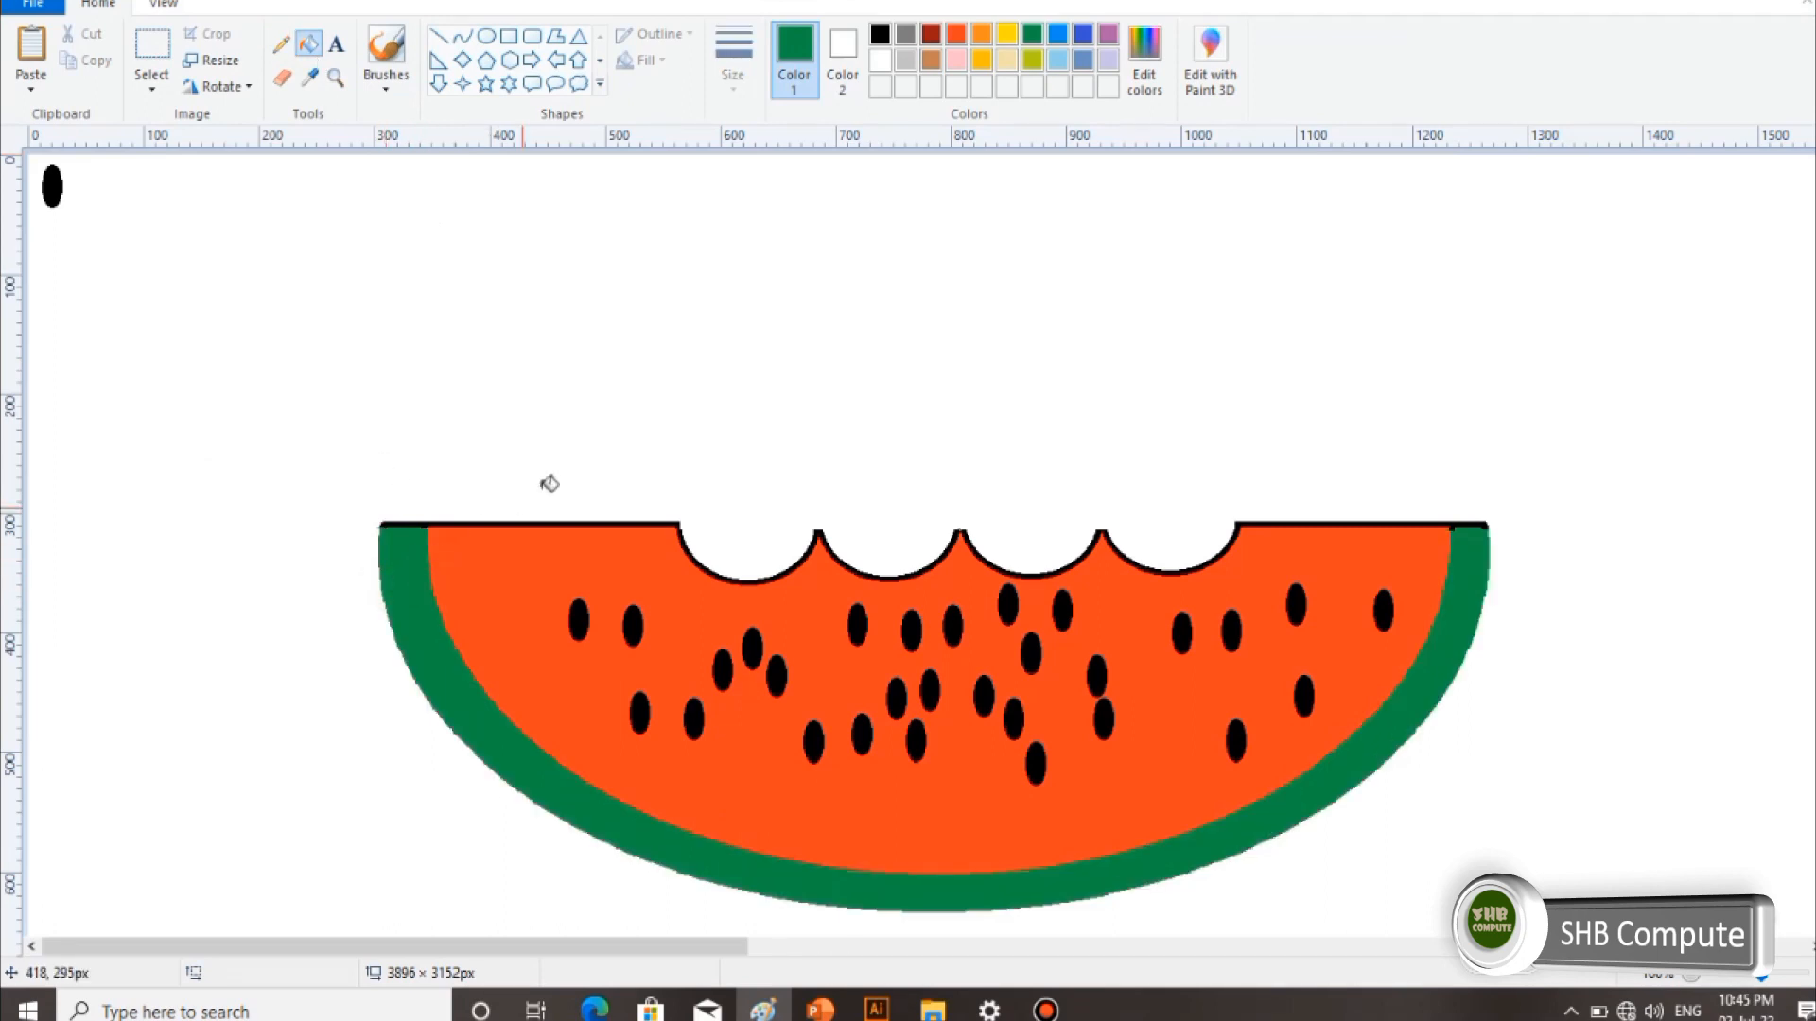
# - Recolour the black outline along the slice's top edge with red fill
pyautogui.click(961, 35)
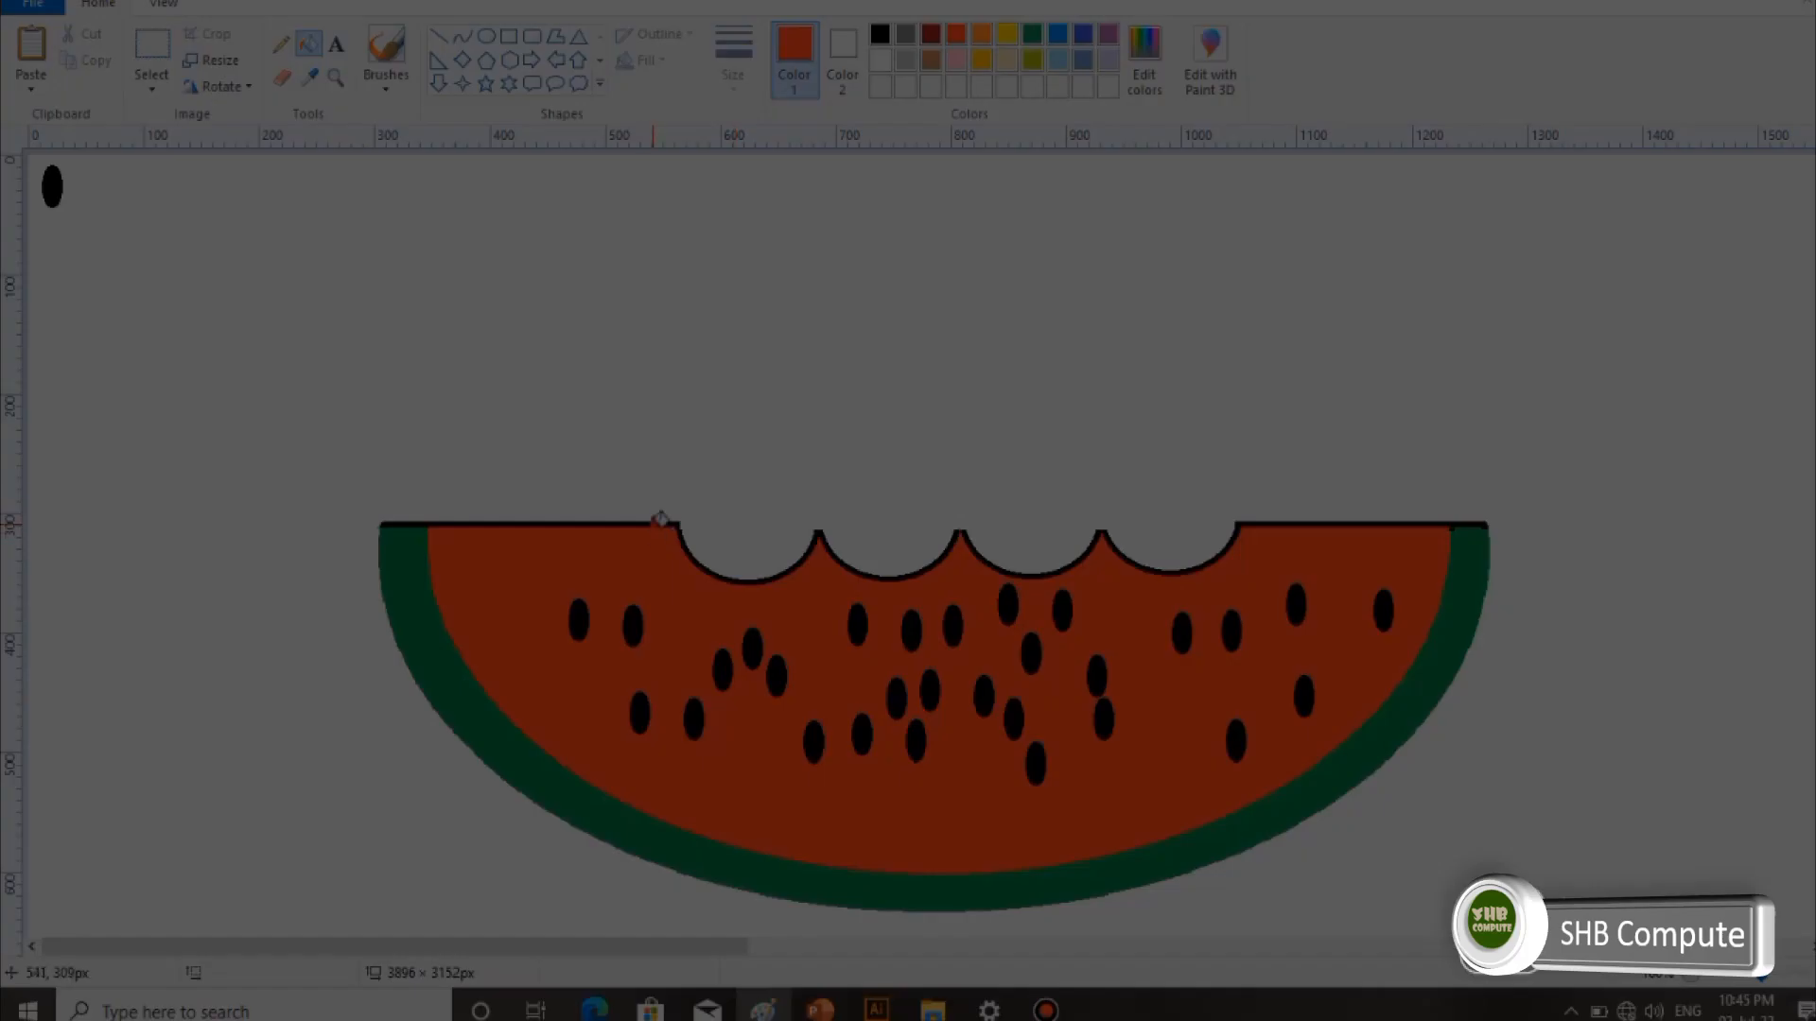
pyautogui.click(659, 522)
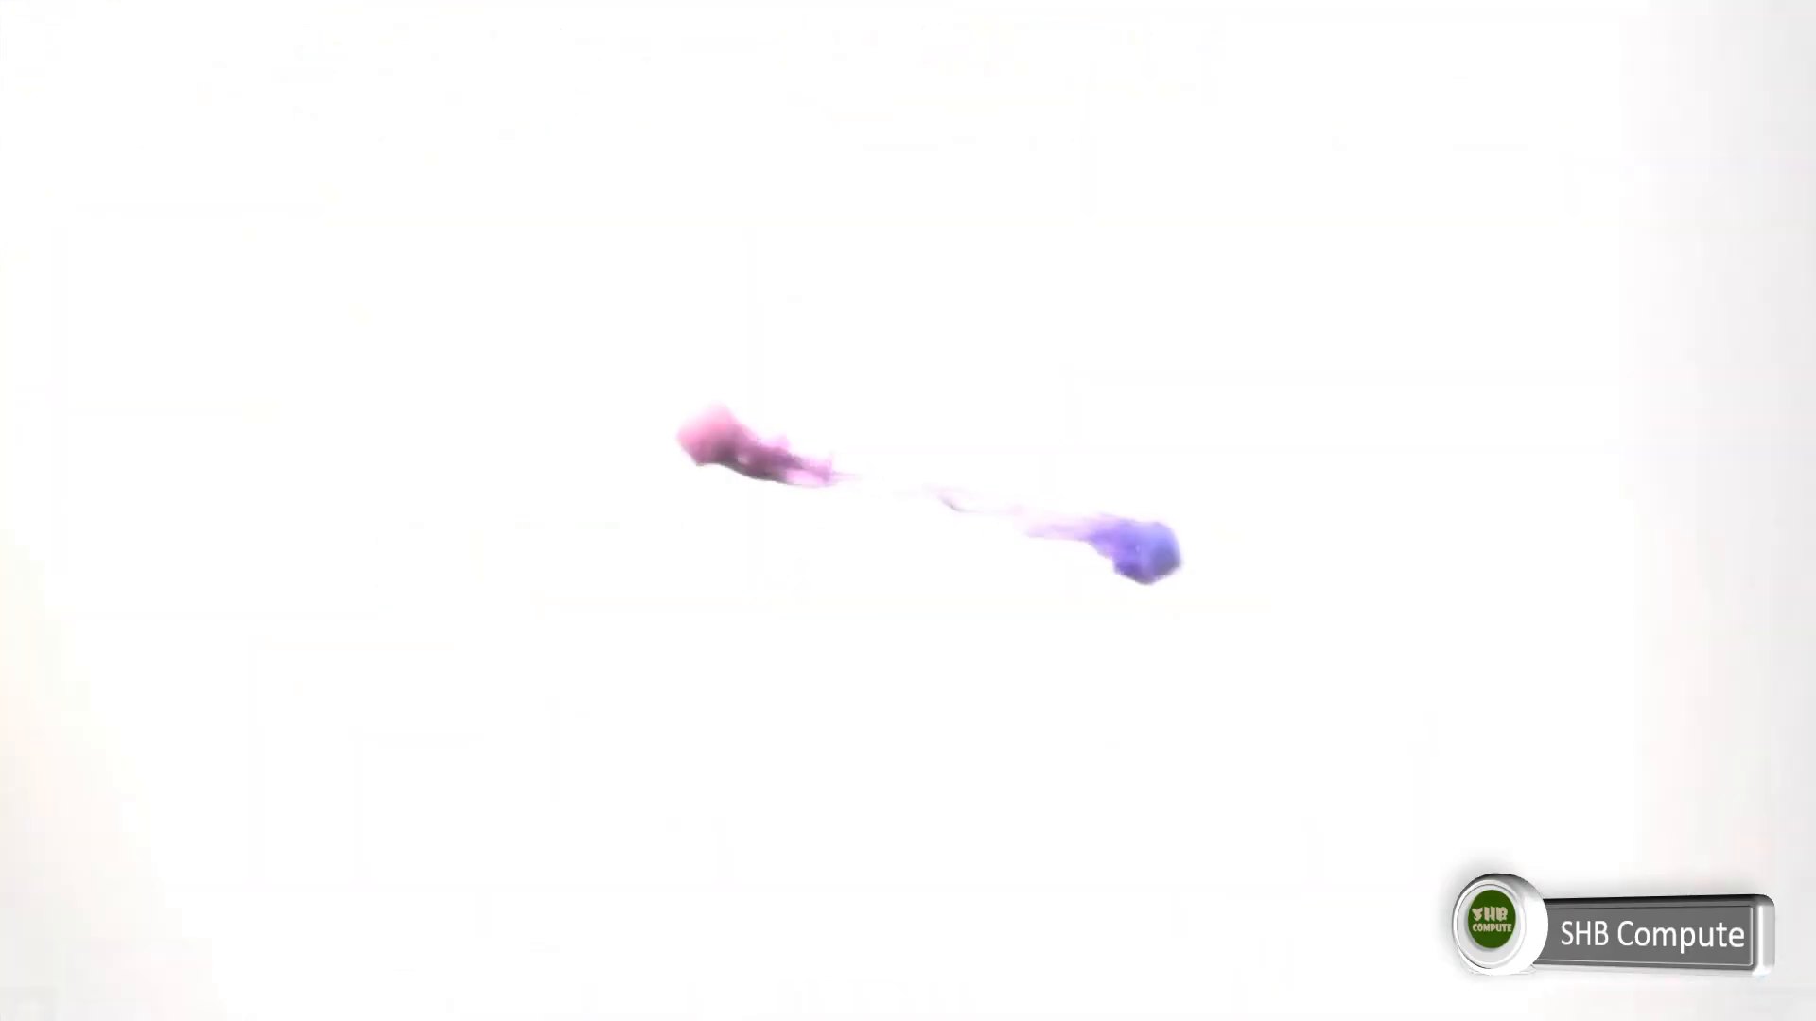